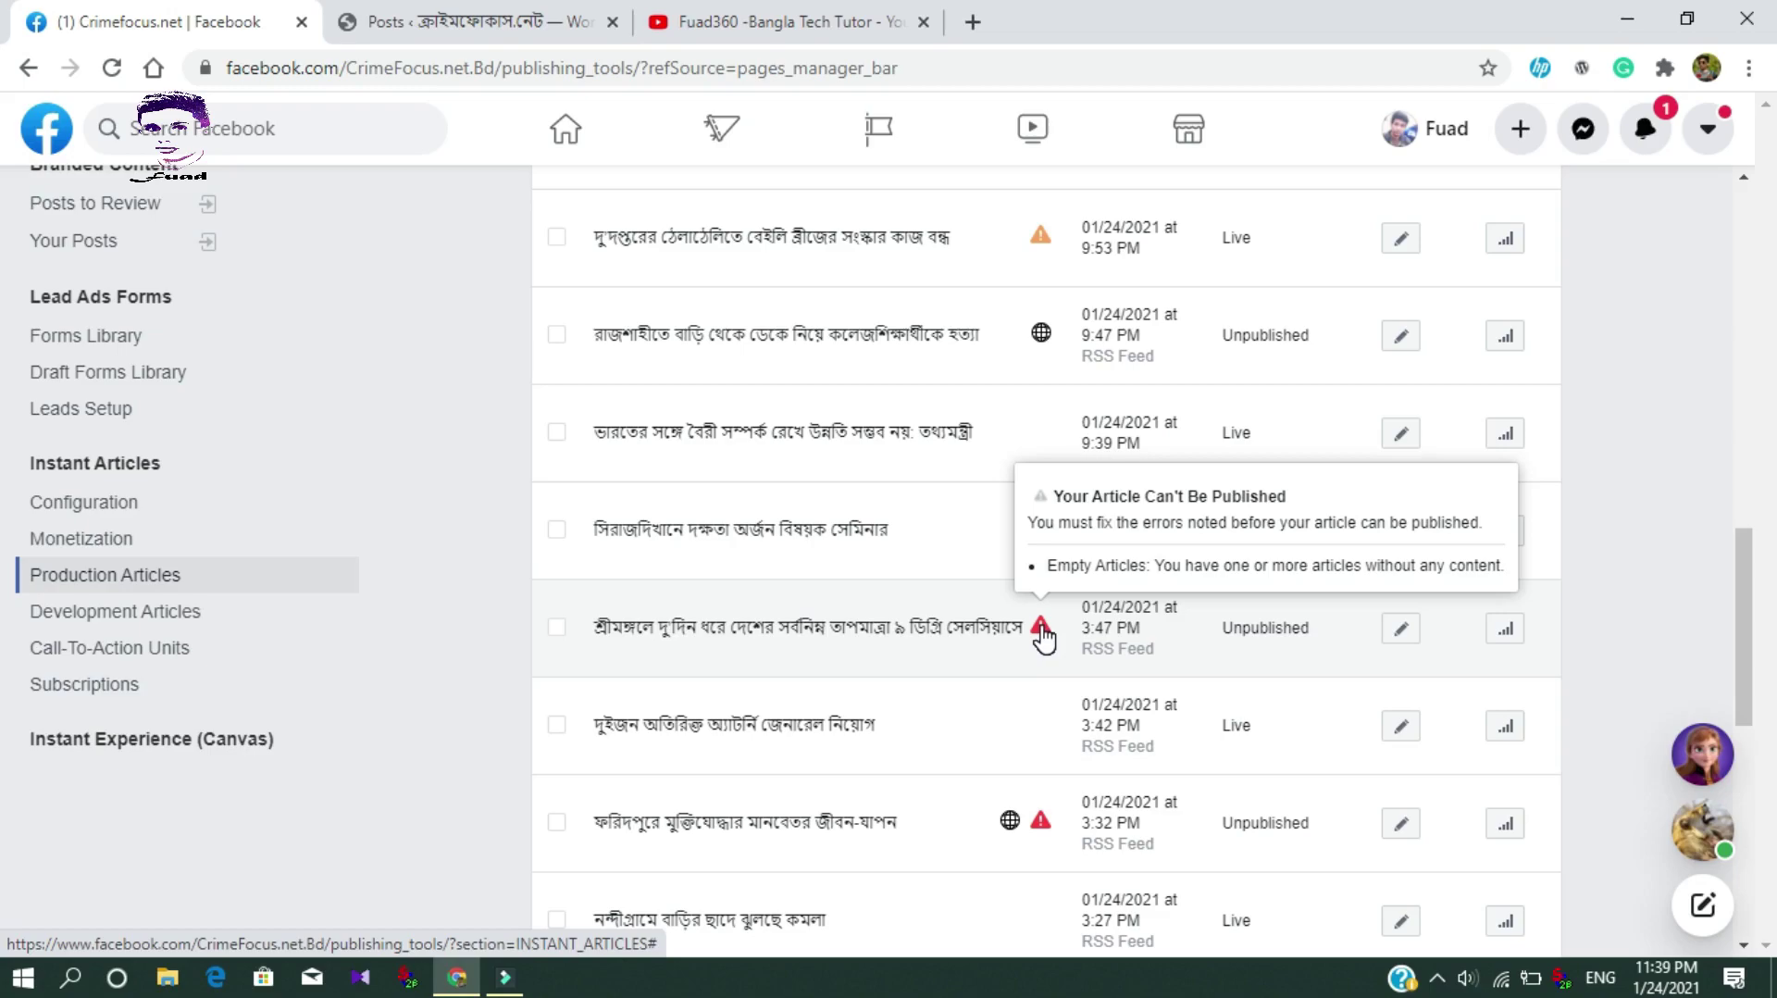
Open the source of the flagged article "শ্রীমঙ্গলে দু'দিন ধরে দেশের সর্বনিম্ন তাপমাত্রা ৯ ডিগ্রি সেলসিয়াসে", and open its WordPress post in the Classic Editor
click(1402, 631)
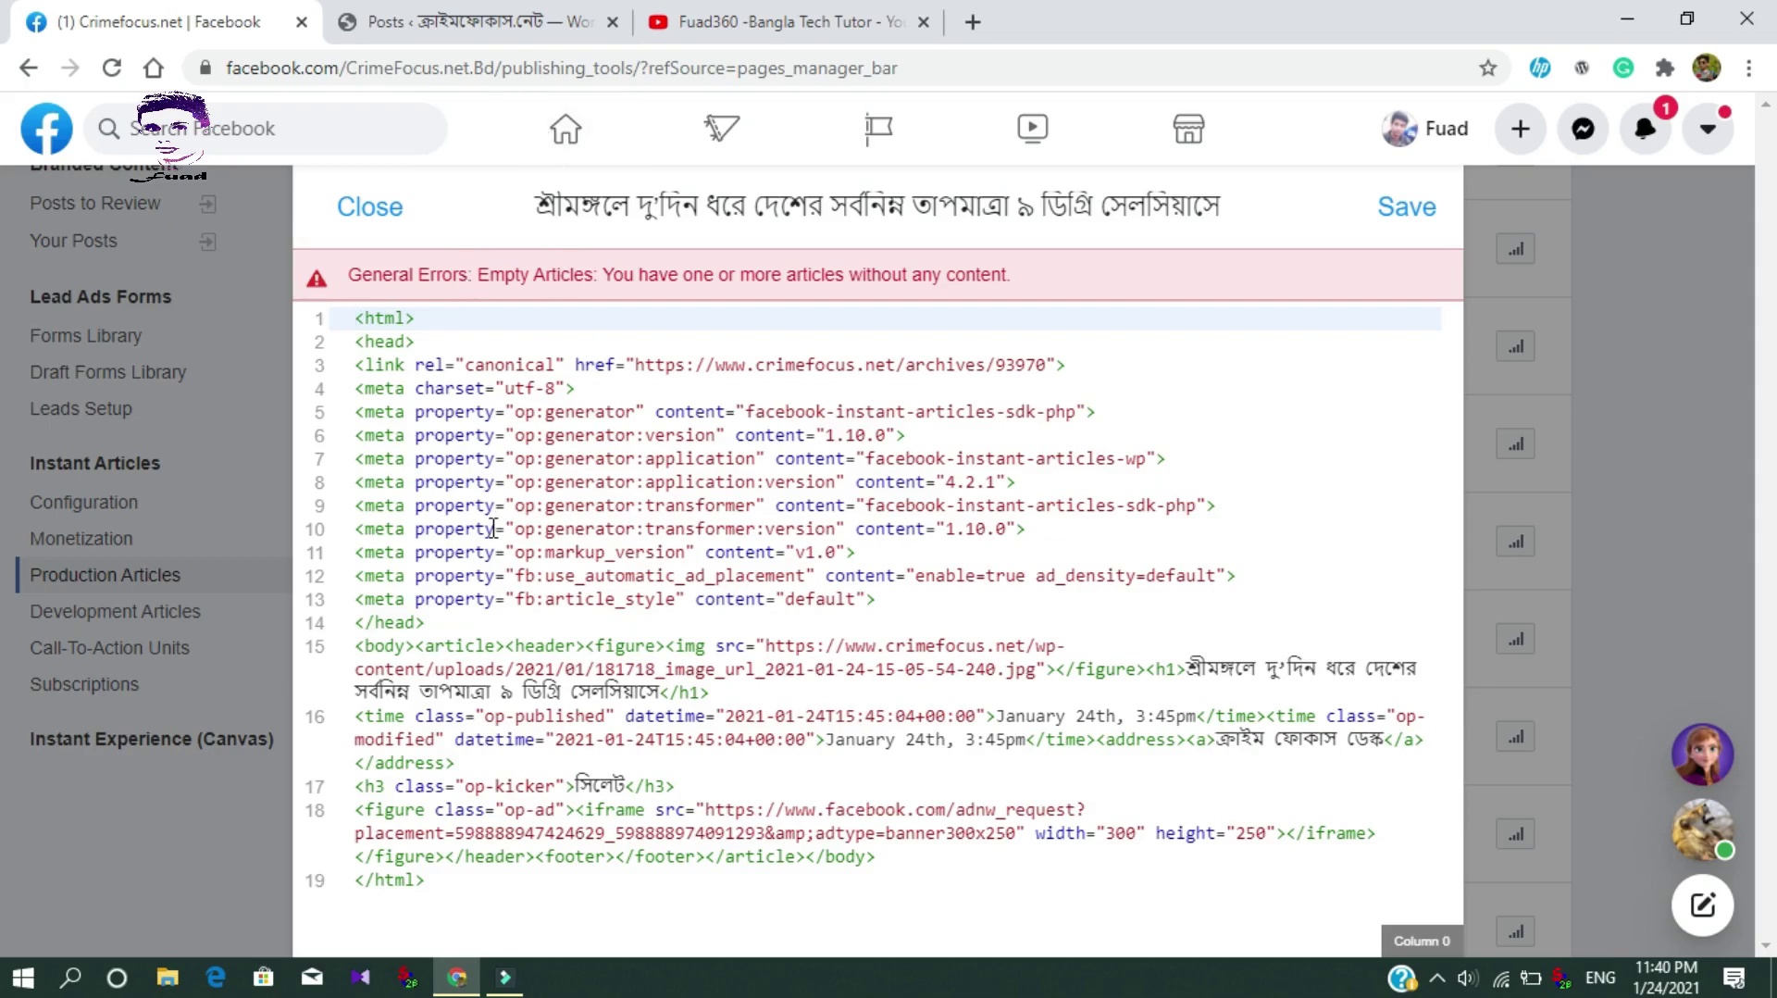
click(428, 22)
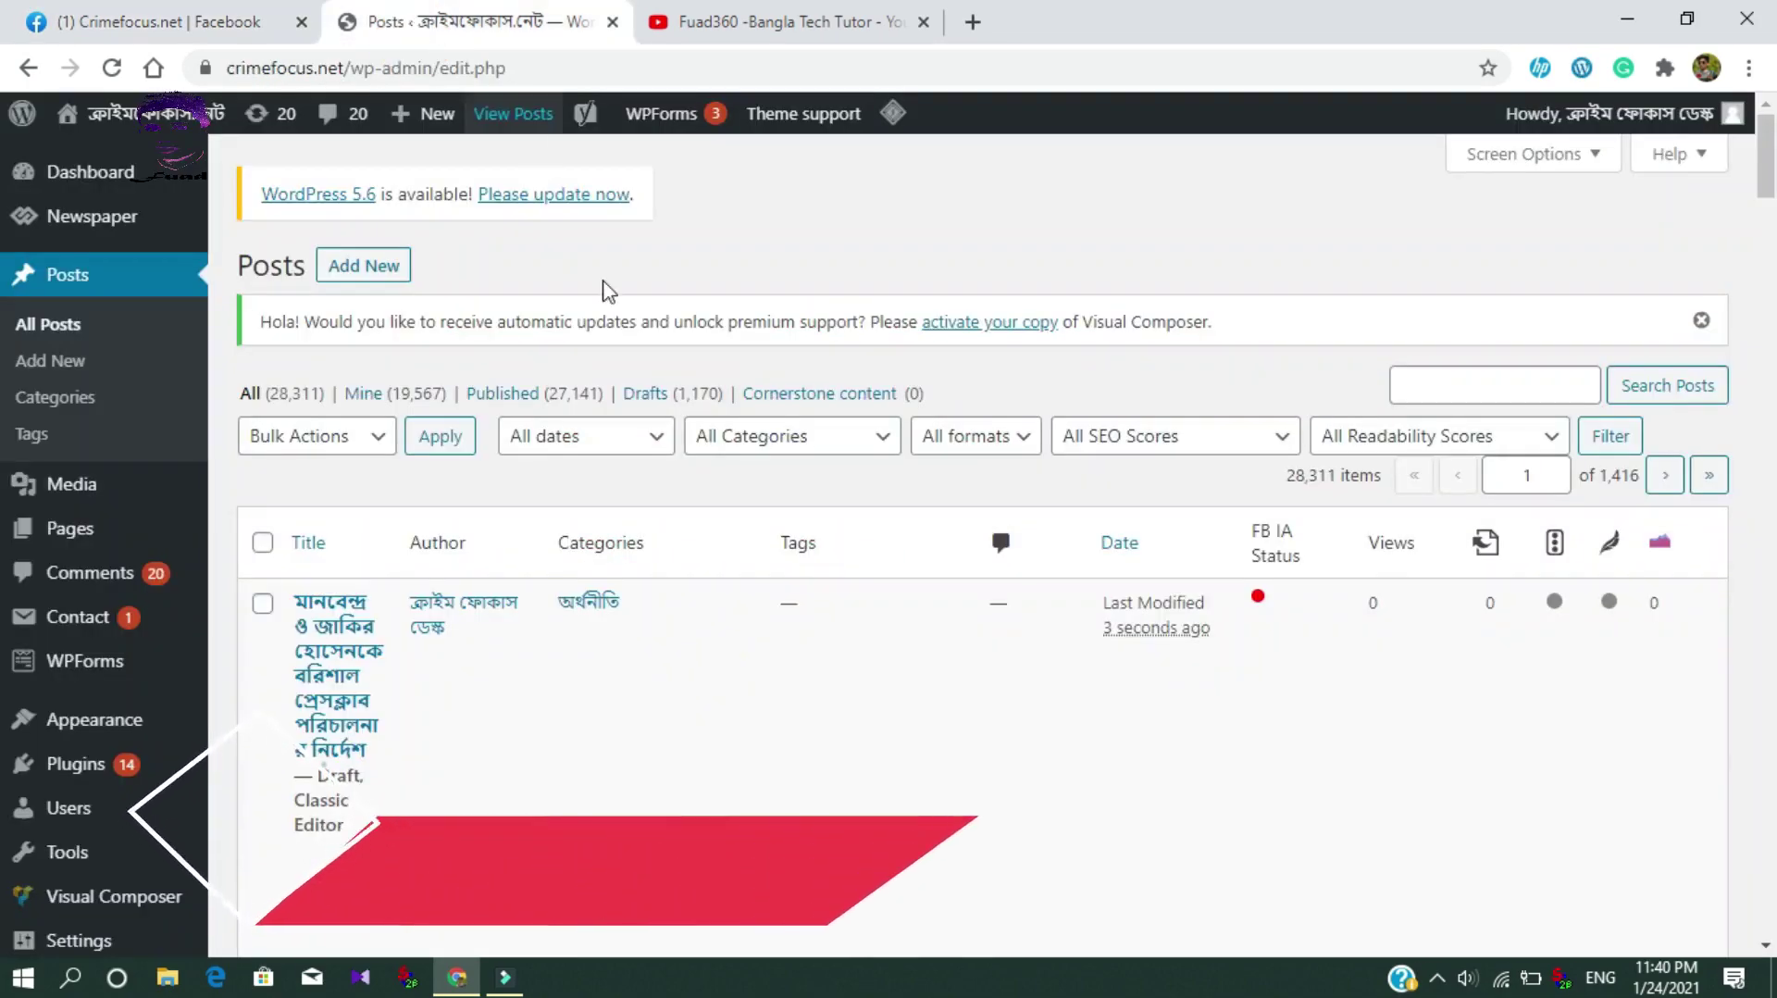
drag(1768, 157, 1770, 213)
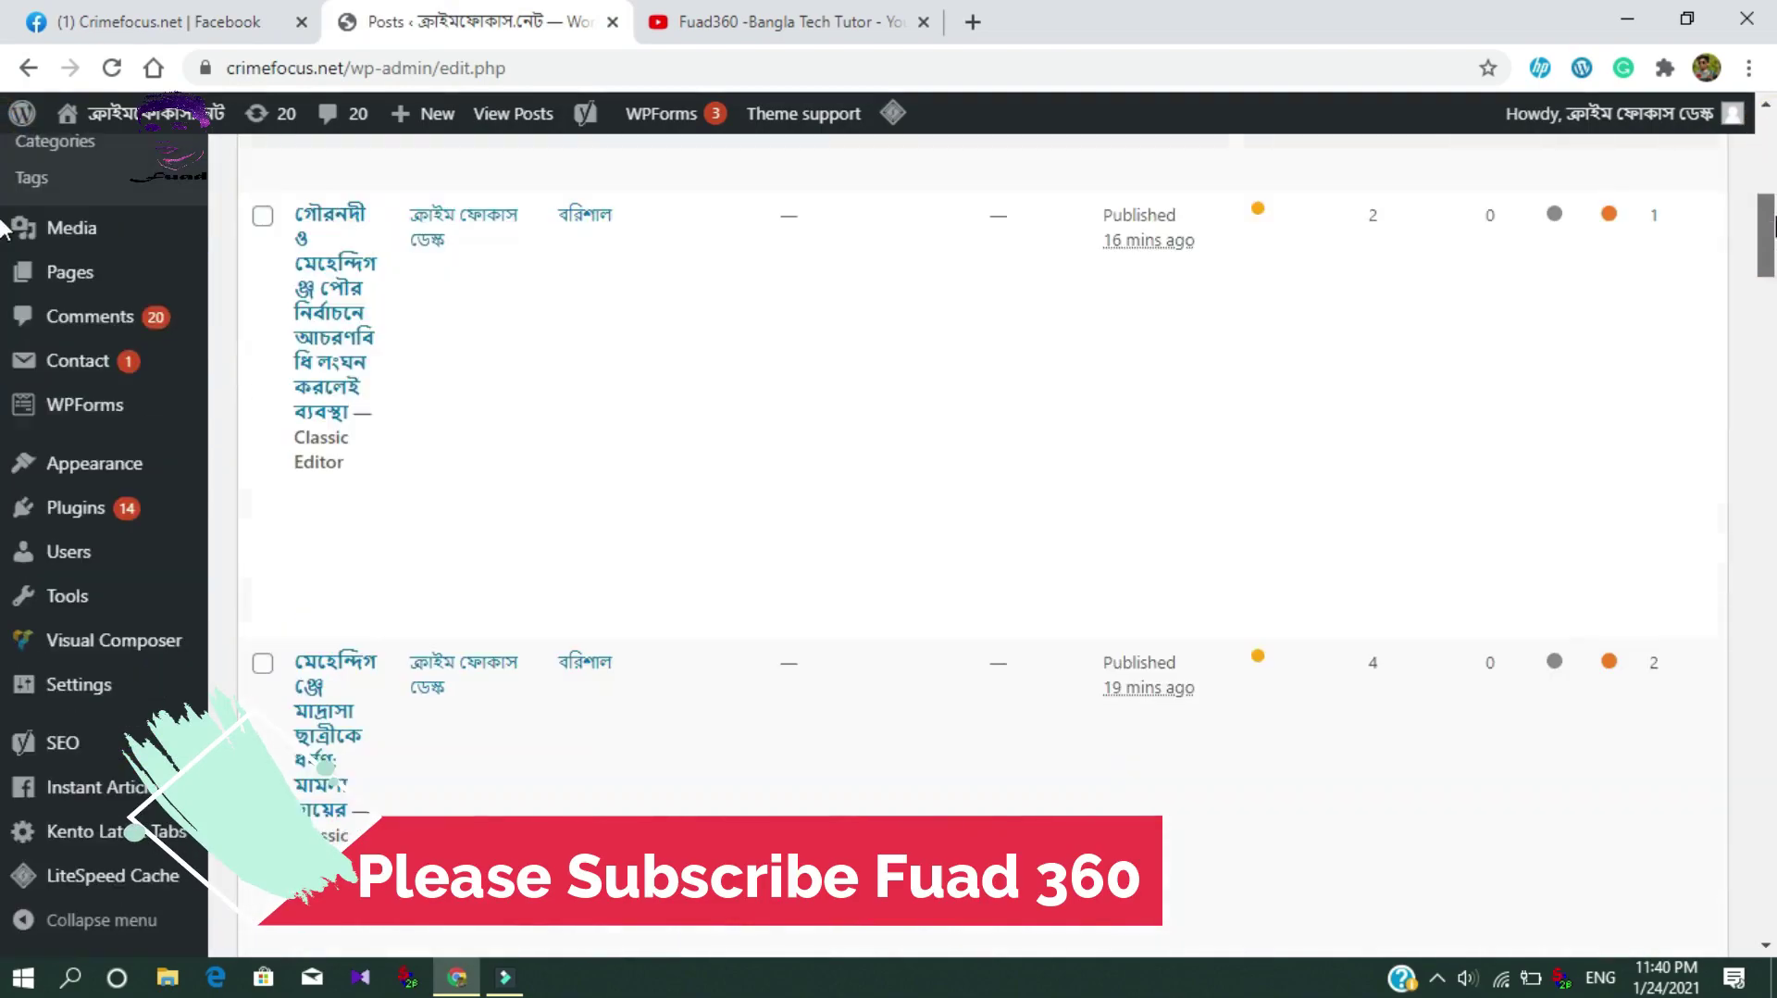
drag(1770, 297, 1770, 805)
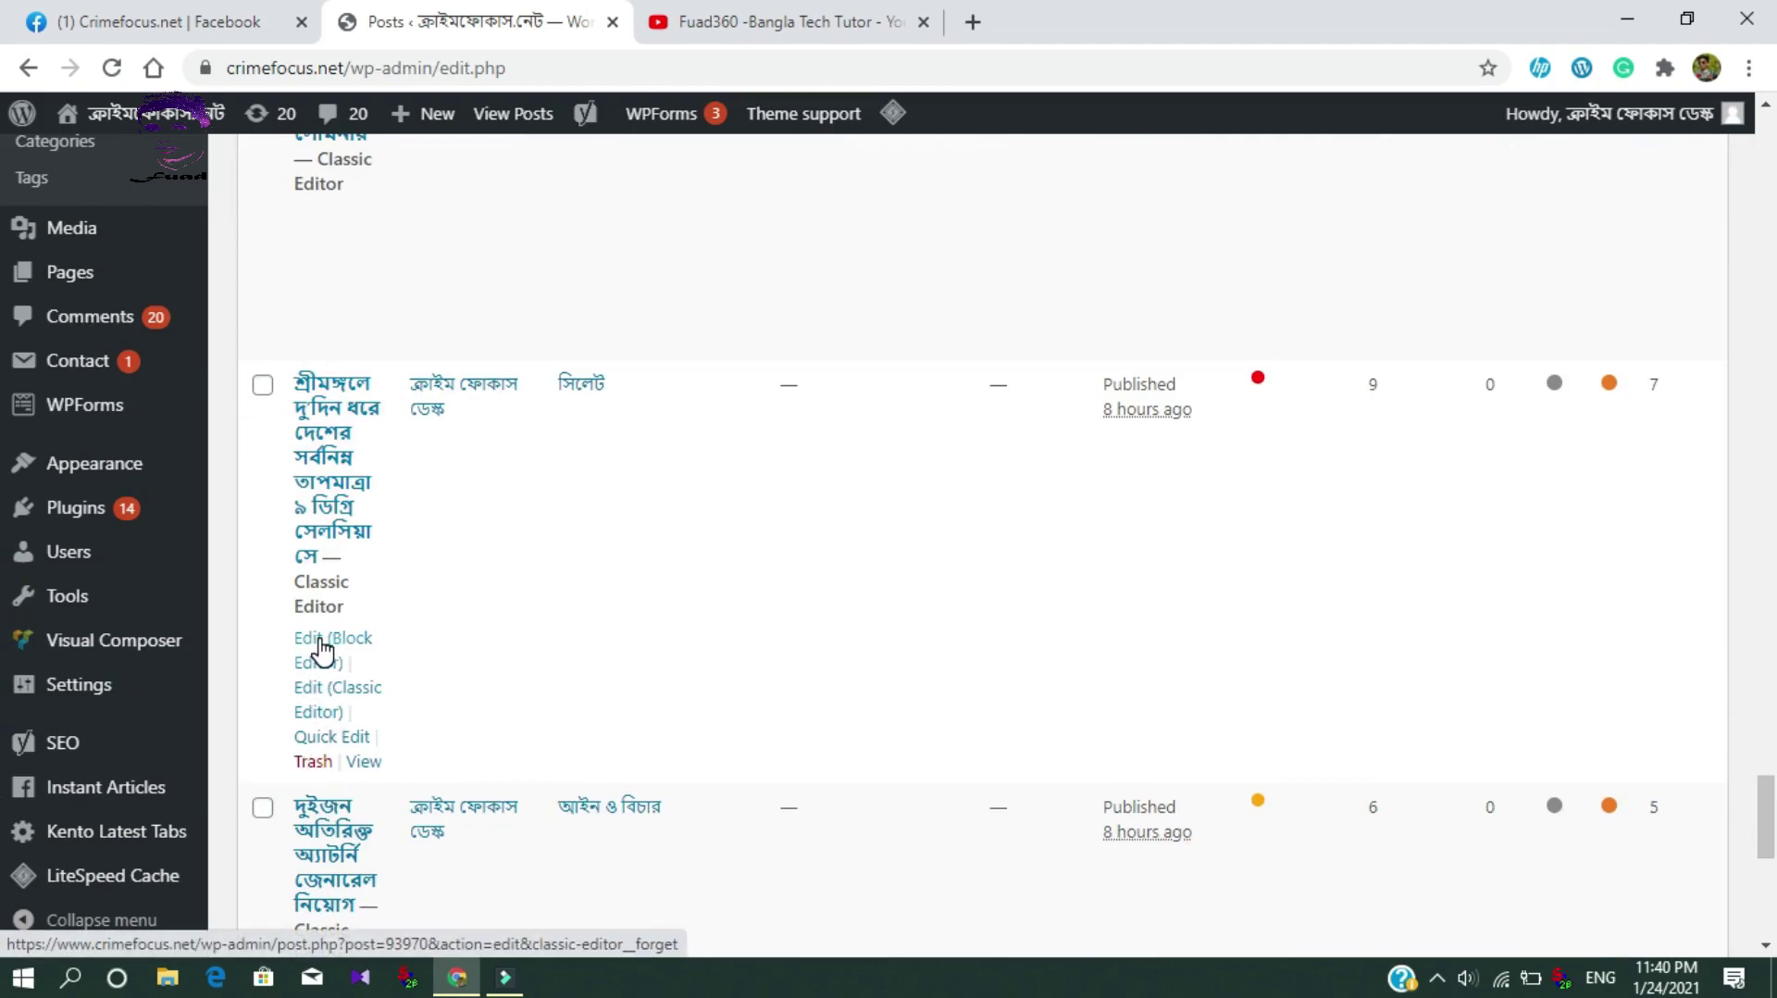
click(323, 702)
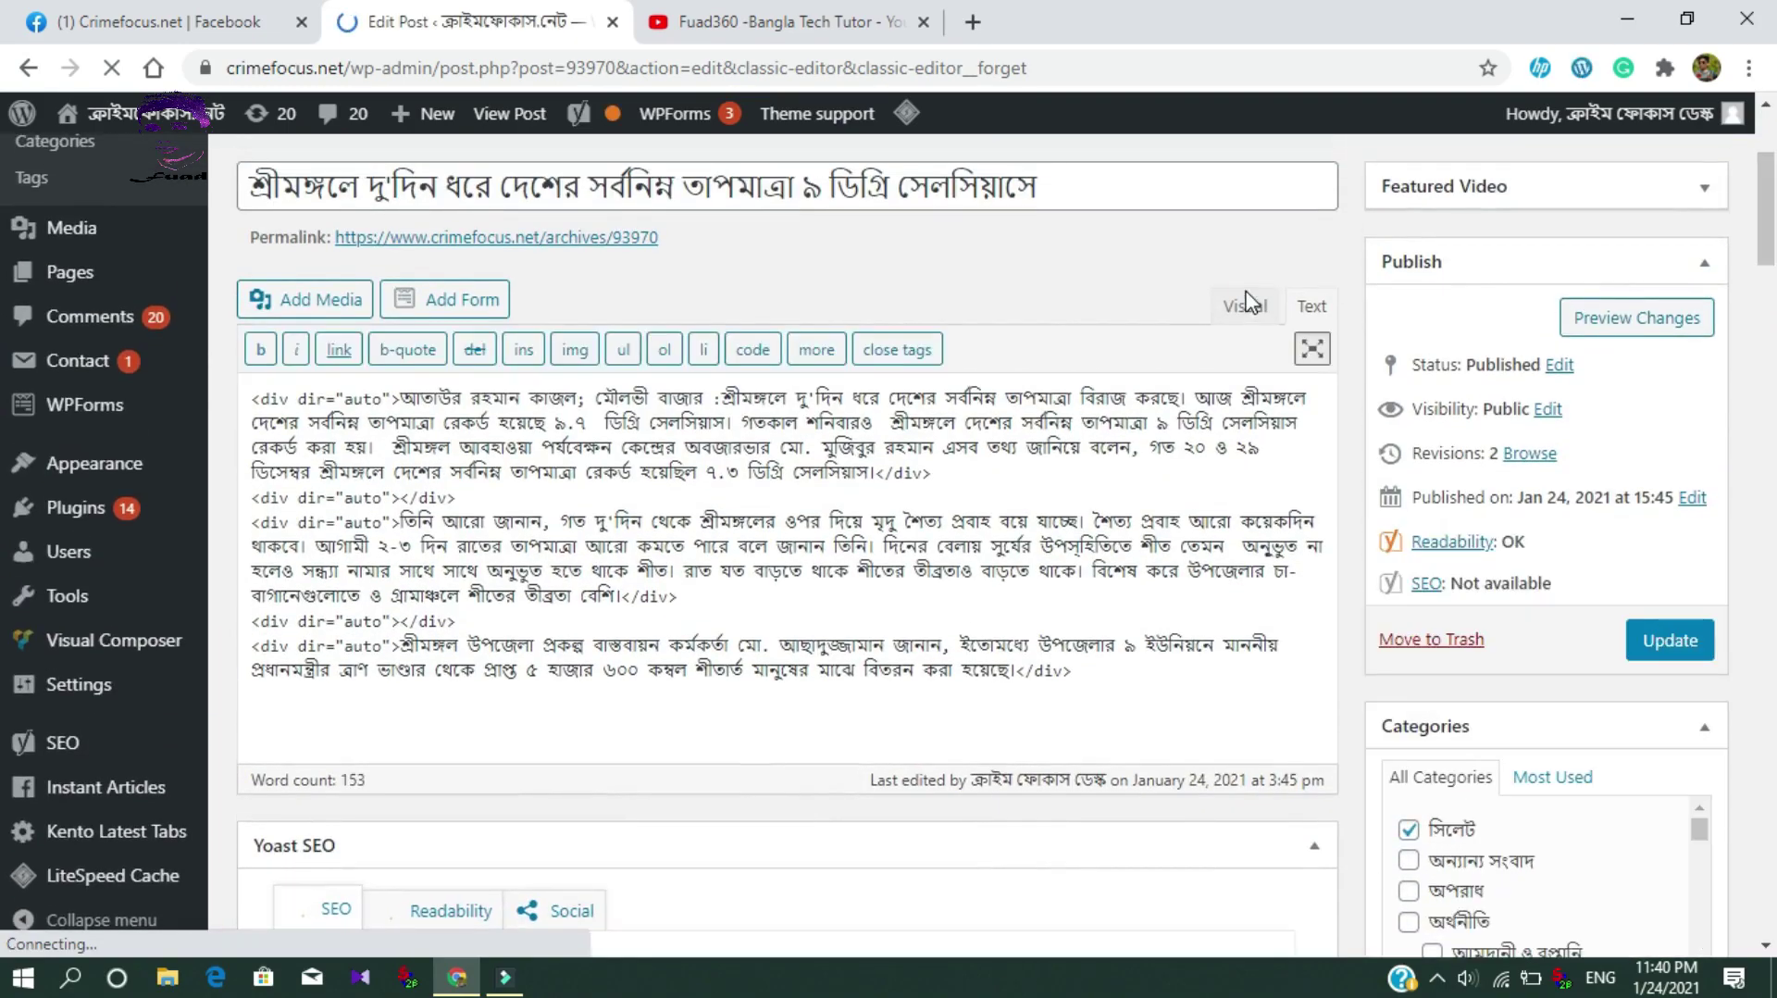
Compare the post content in Visual and Text modes and examine the div tags around the paragraphs in Text mode
click(1247, 304)
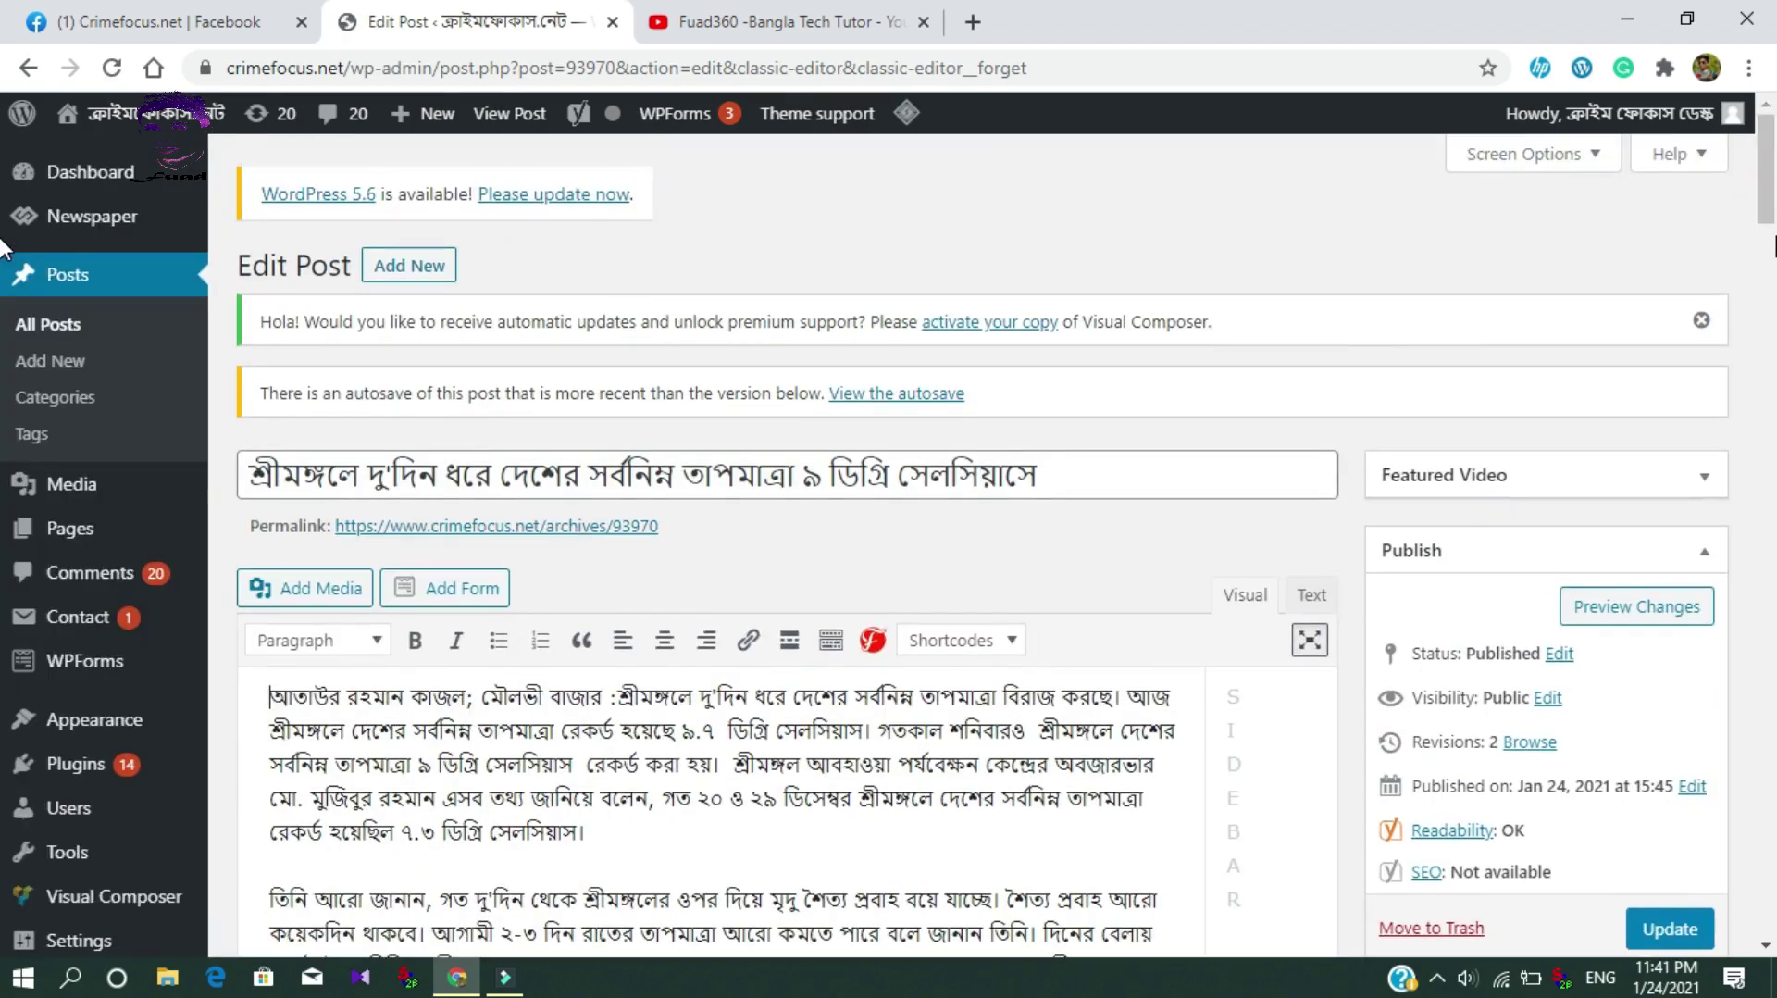
mouse_move(1771, 190)
mouse_down()
mouse_move(1770, 273)
mouse_move(1770, 225)
mouse_up()
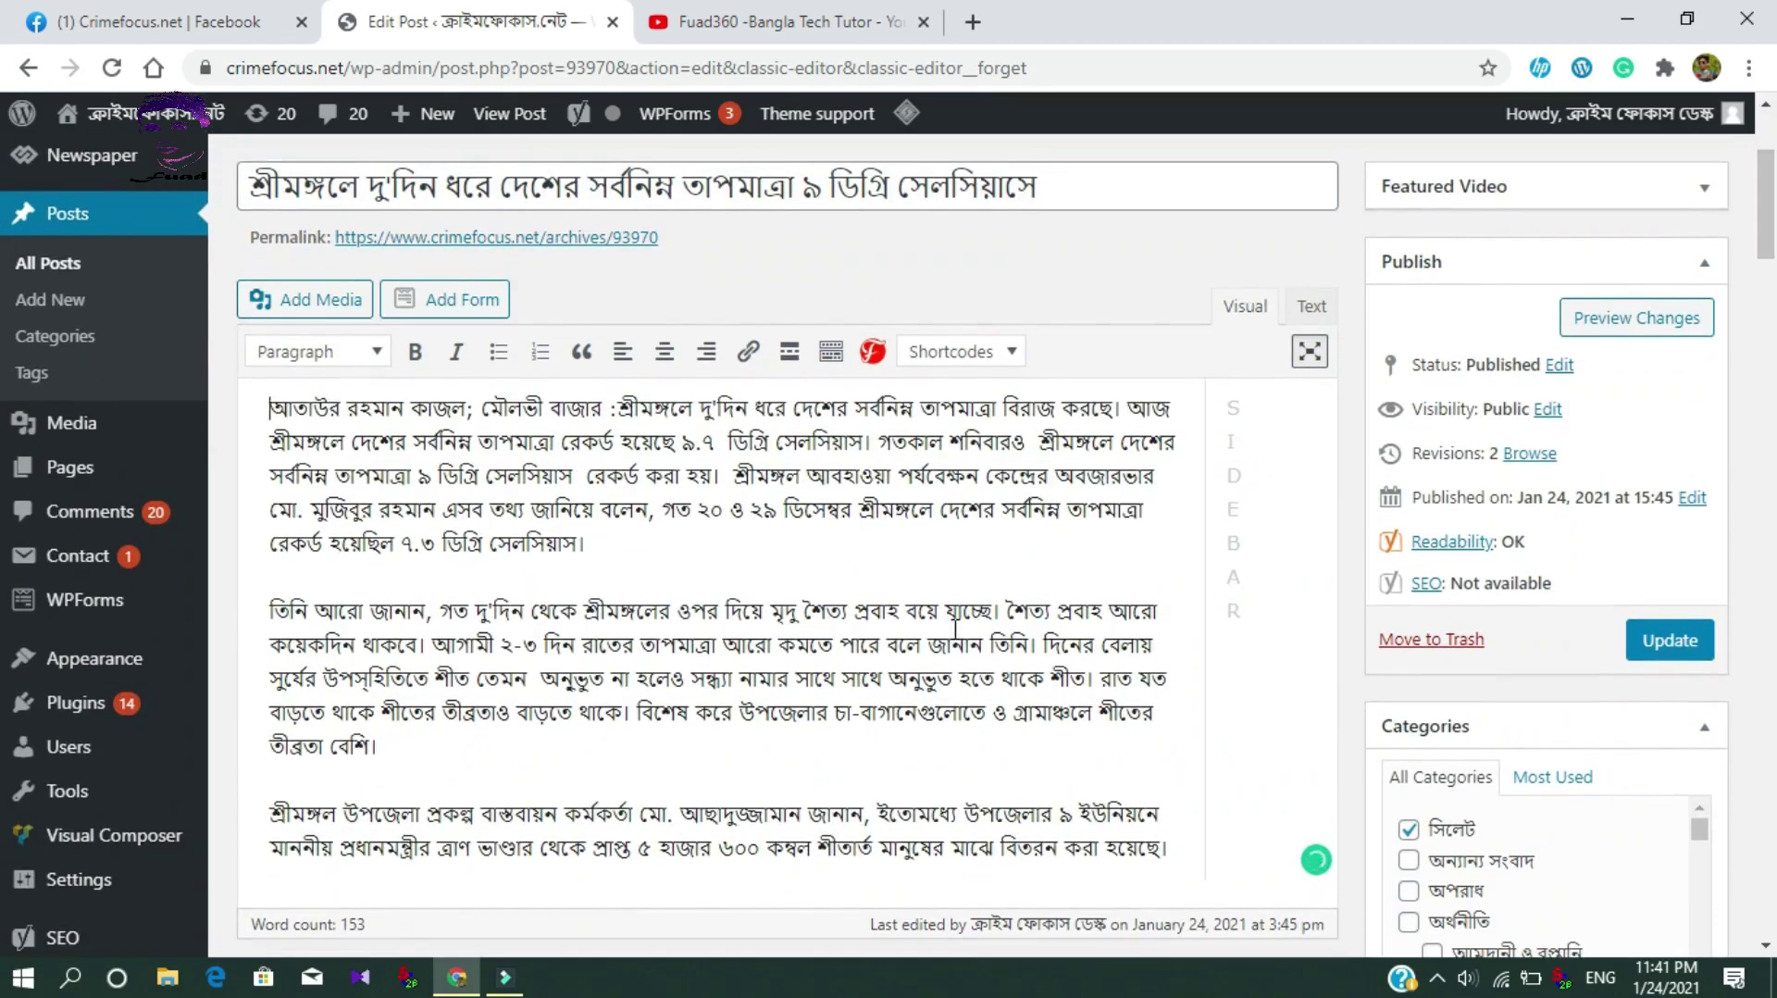
click(1311, 313)
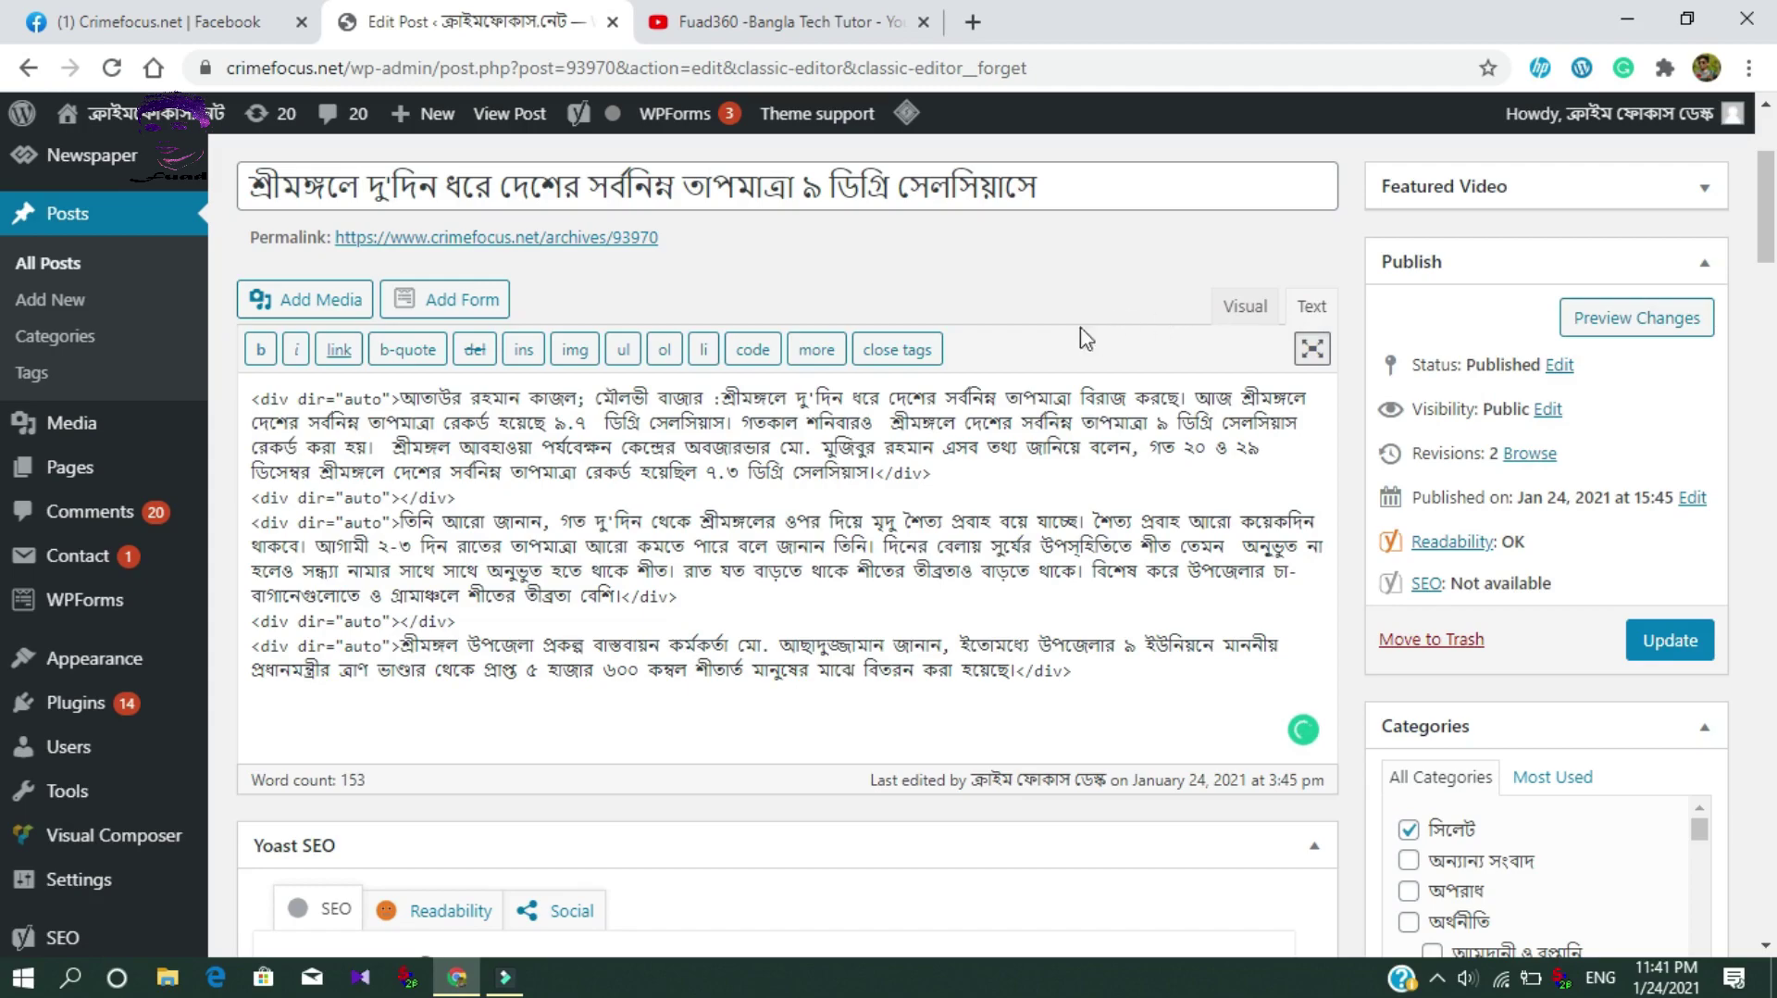
click(401, 404)
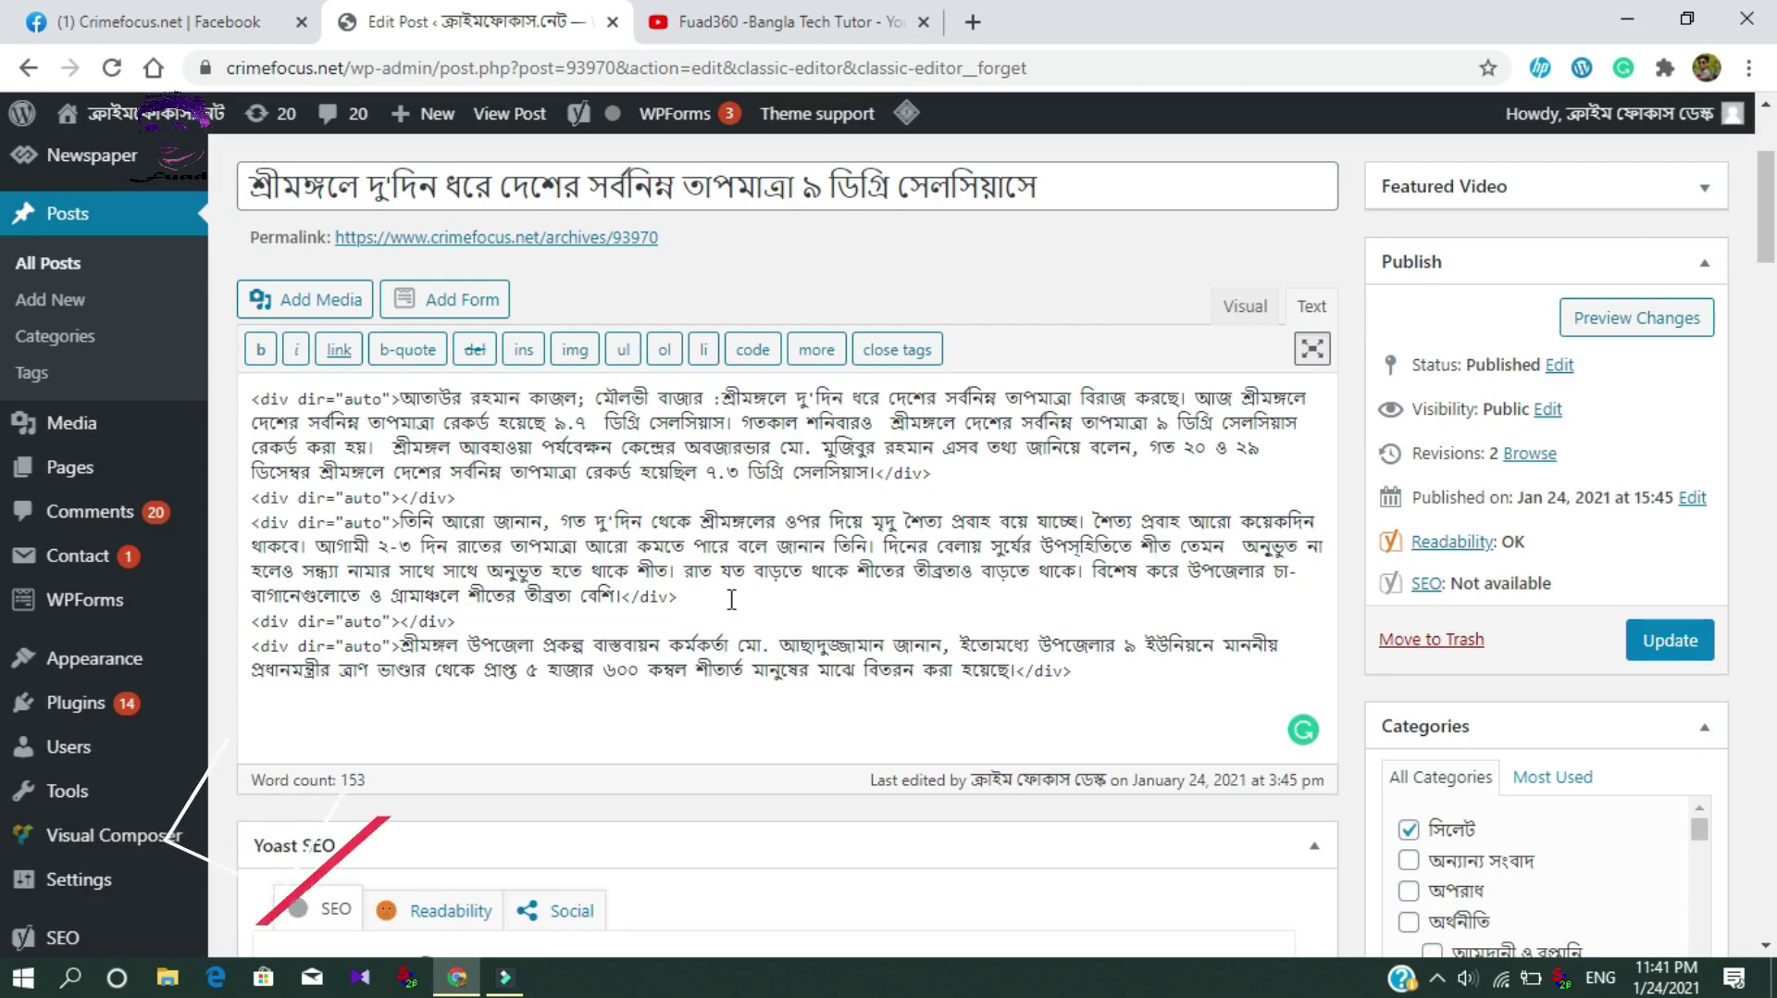
click(683, 597)
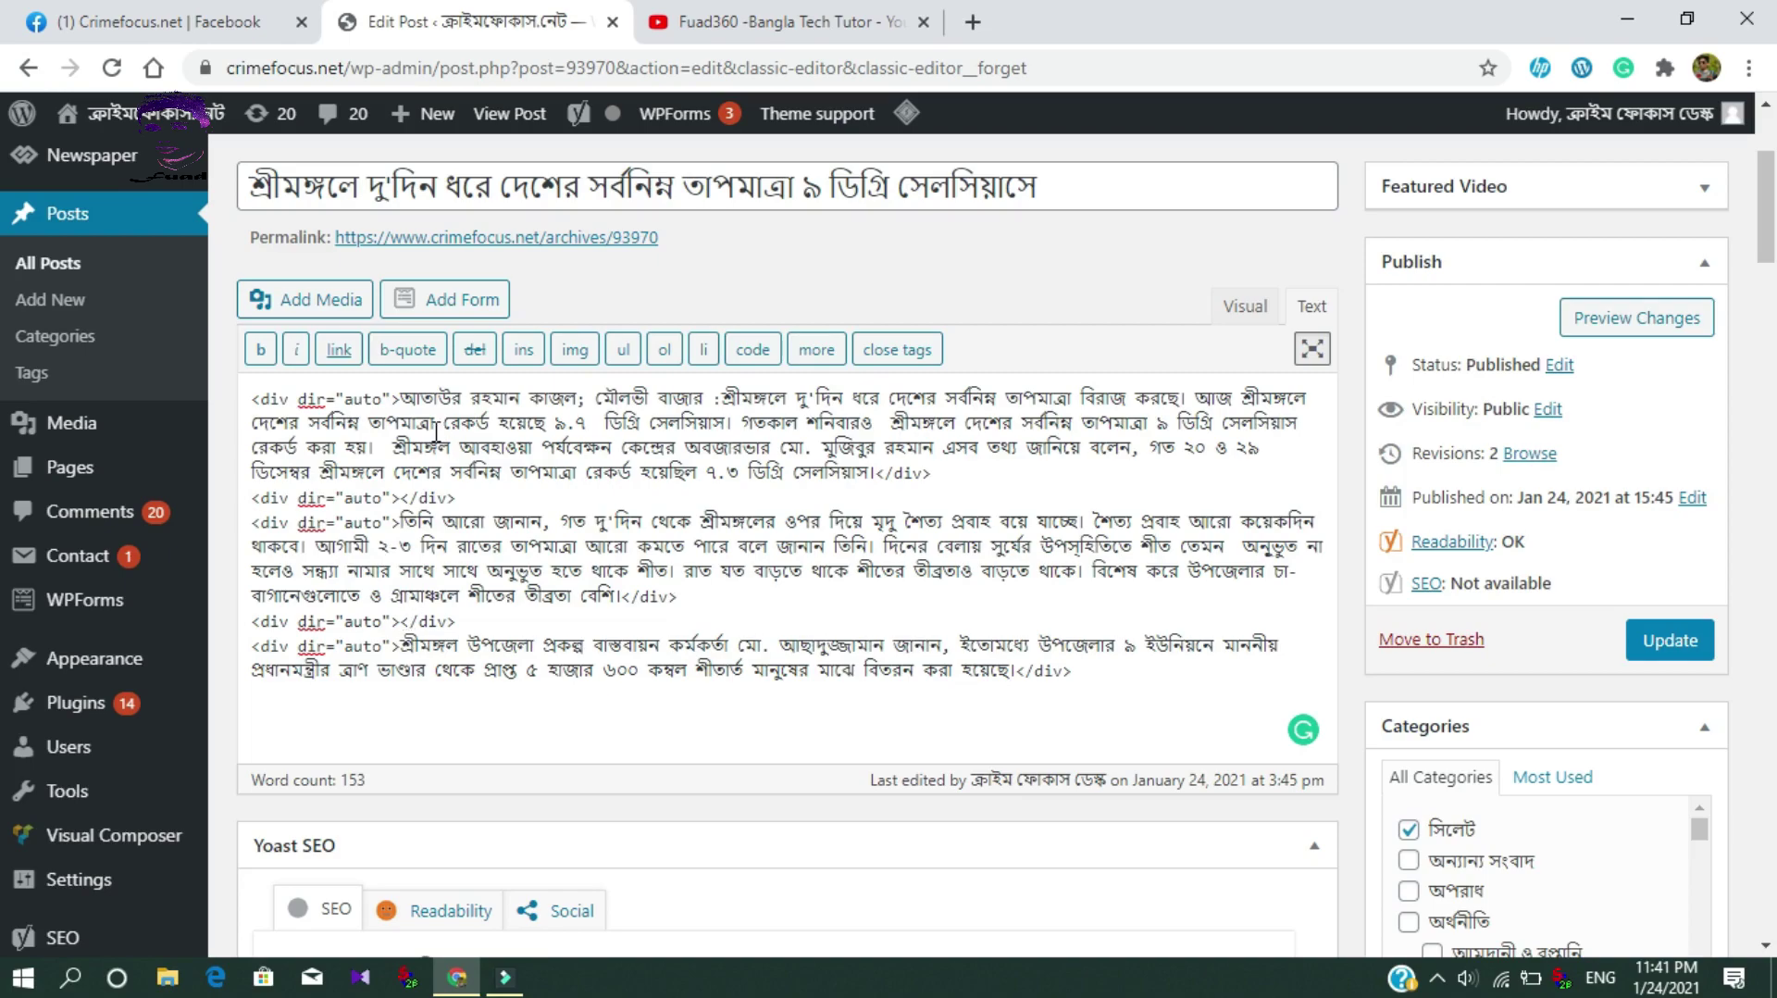
Delete the opening <div dir="auto"> tag before the first paragraph of the post
click(399, 400)
key(shift+Left)
key(shift+Home)
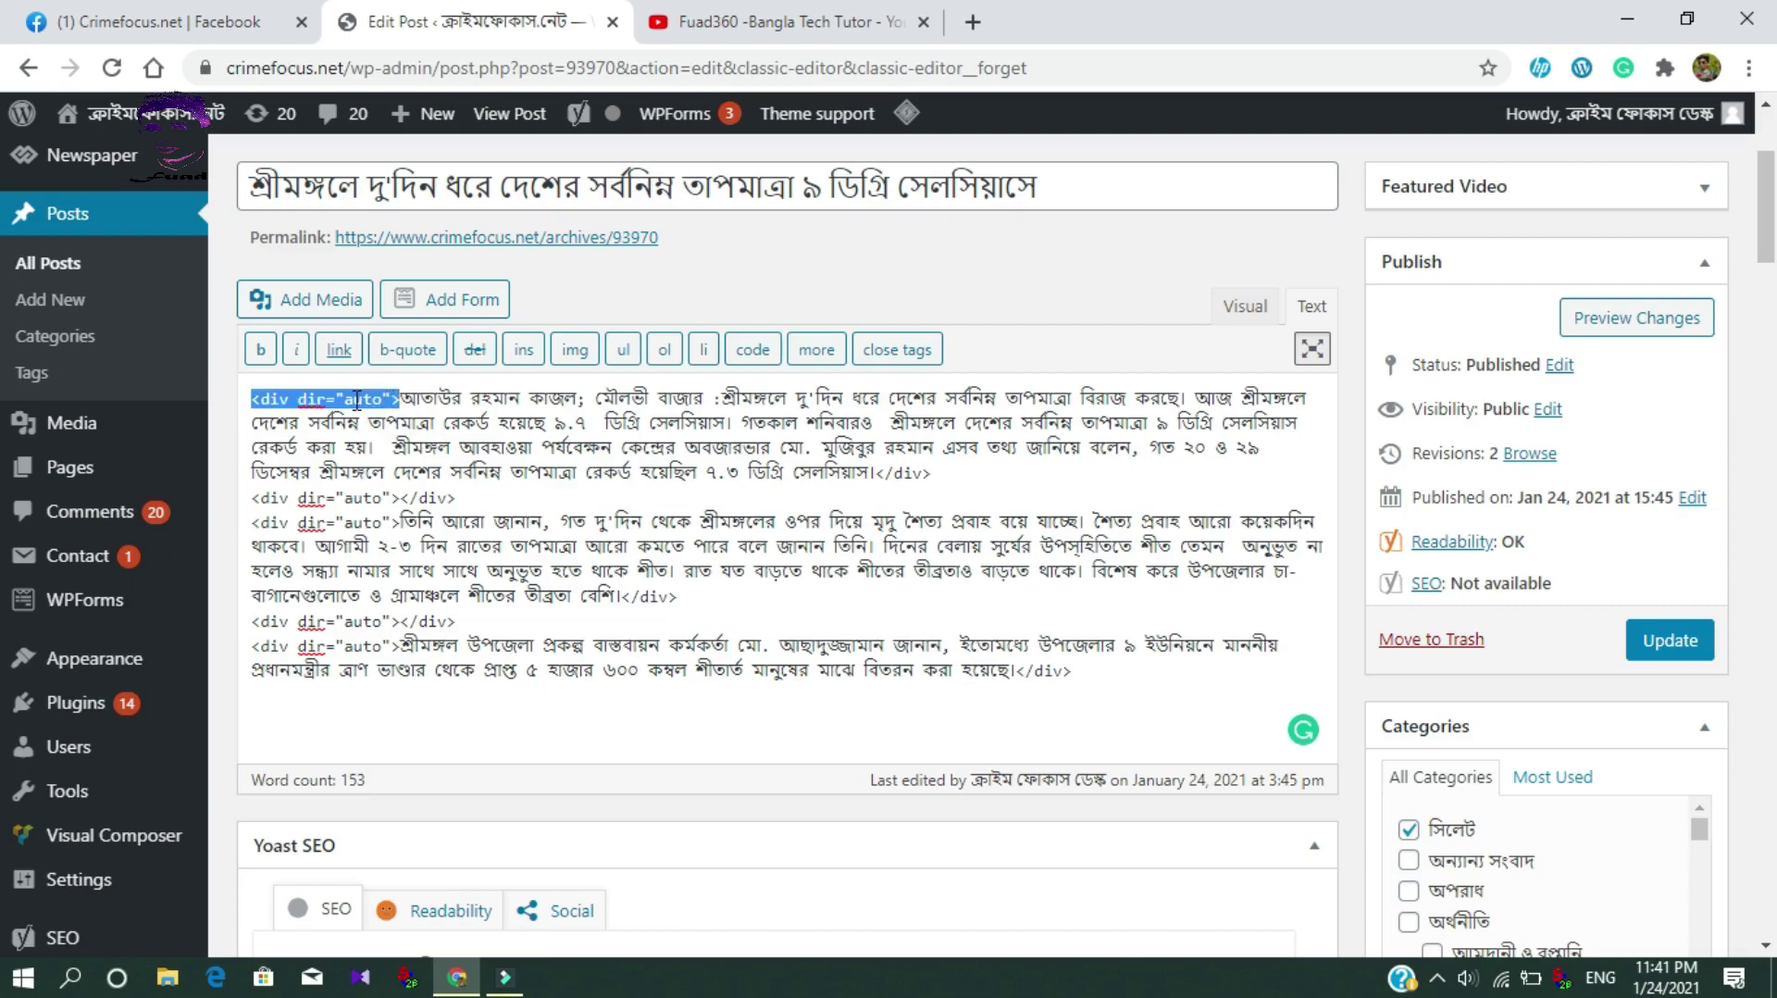
key(BackSpace)
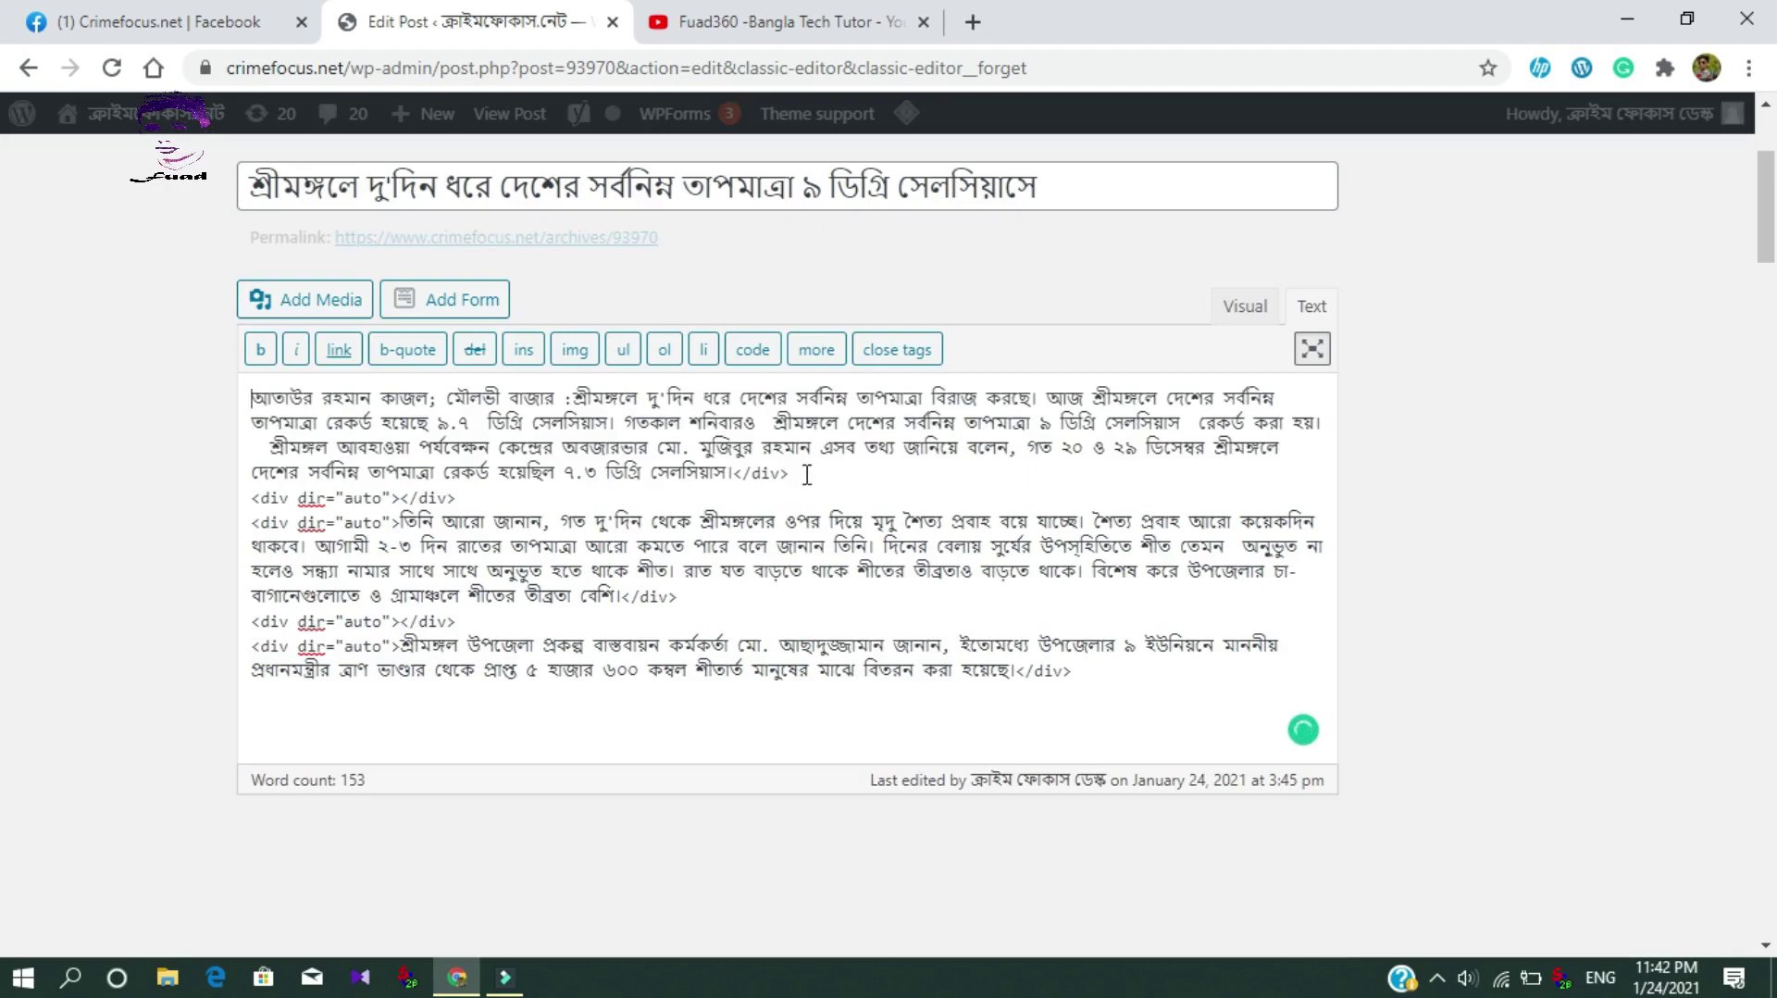
Replace the div tags between the first and second paragraphs with two blank lines
drag(734, 473, 403, 528)
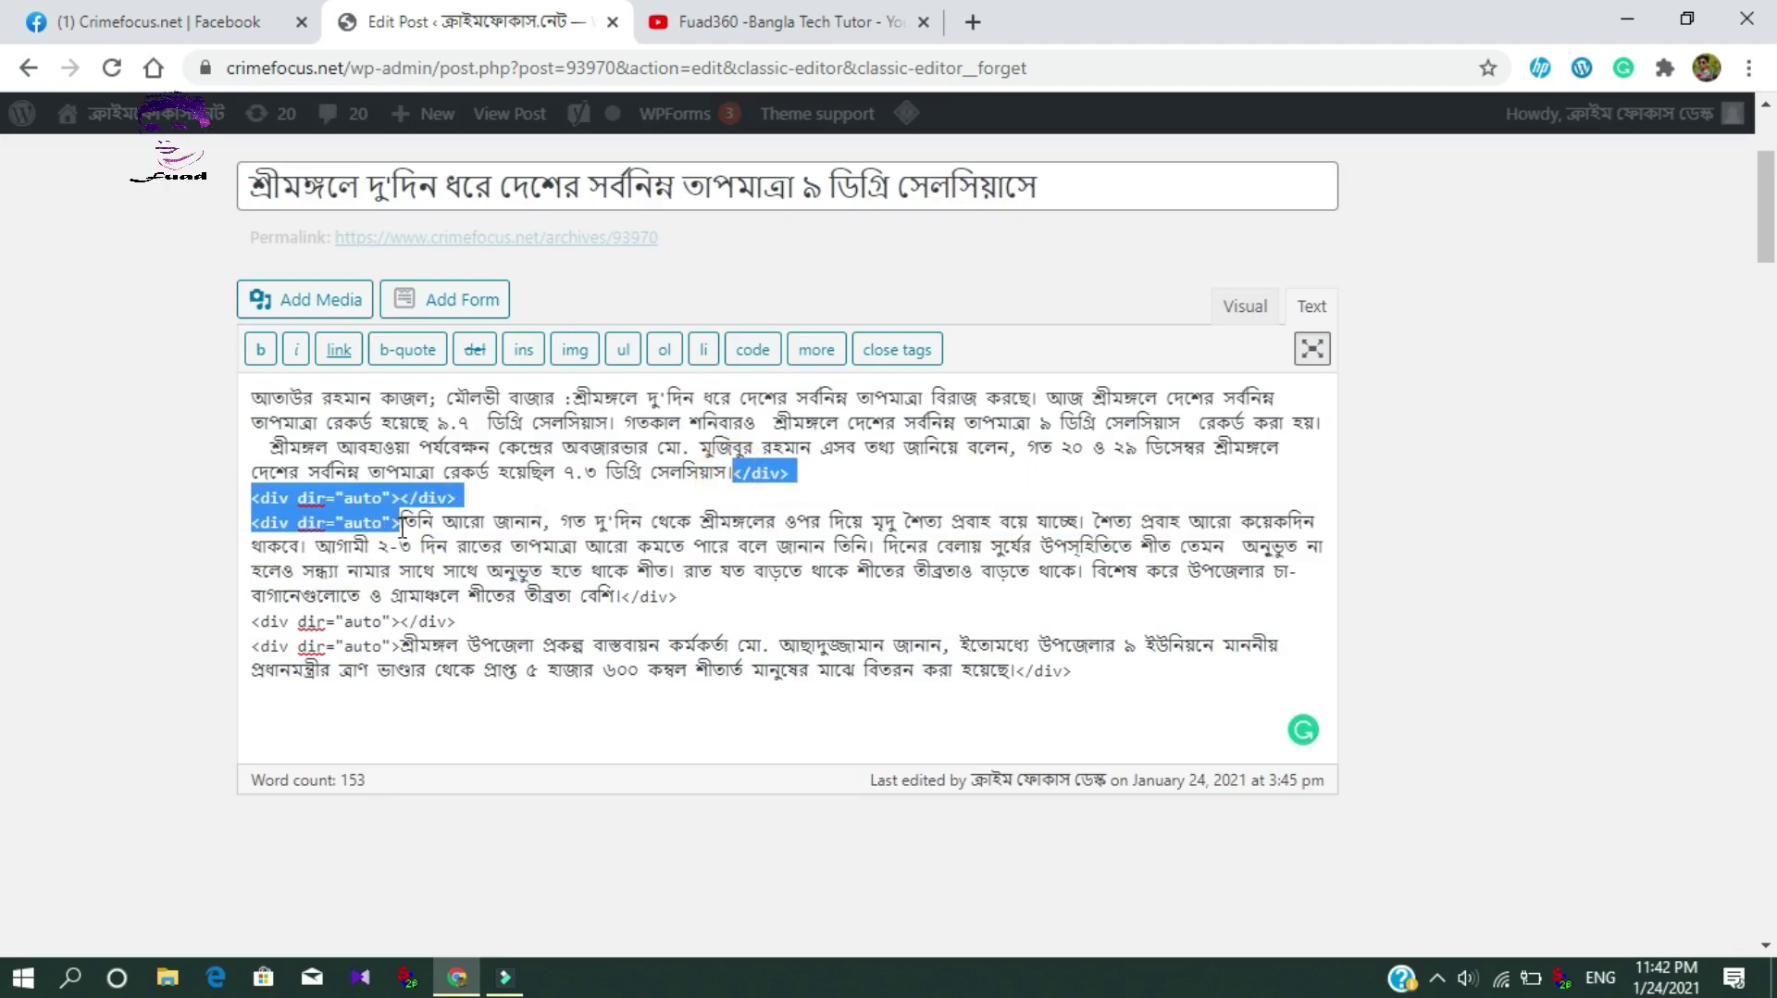
key(BackSpace)
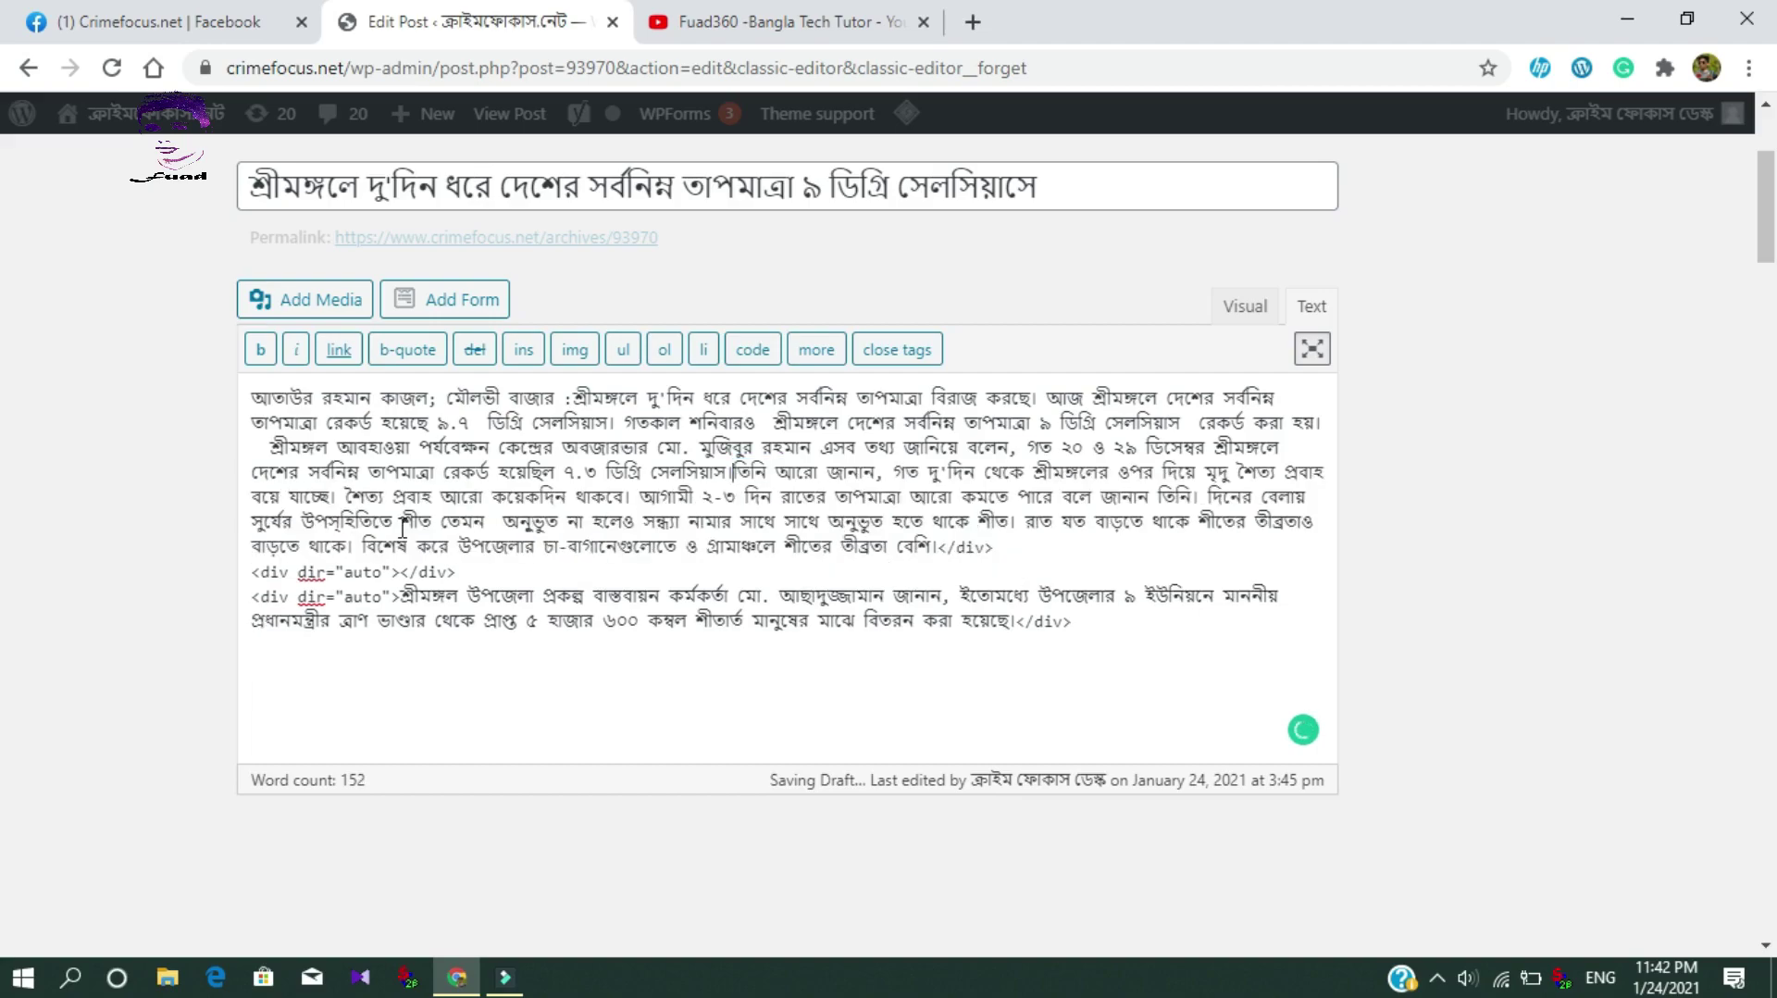
key(Return)
key(Return)
key(Return)
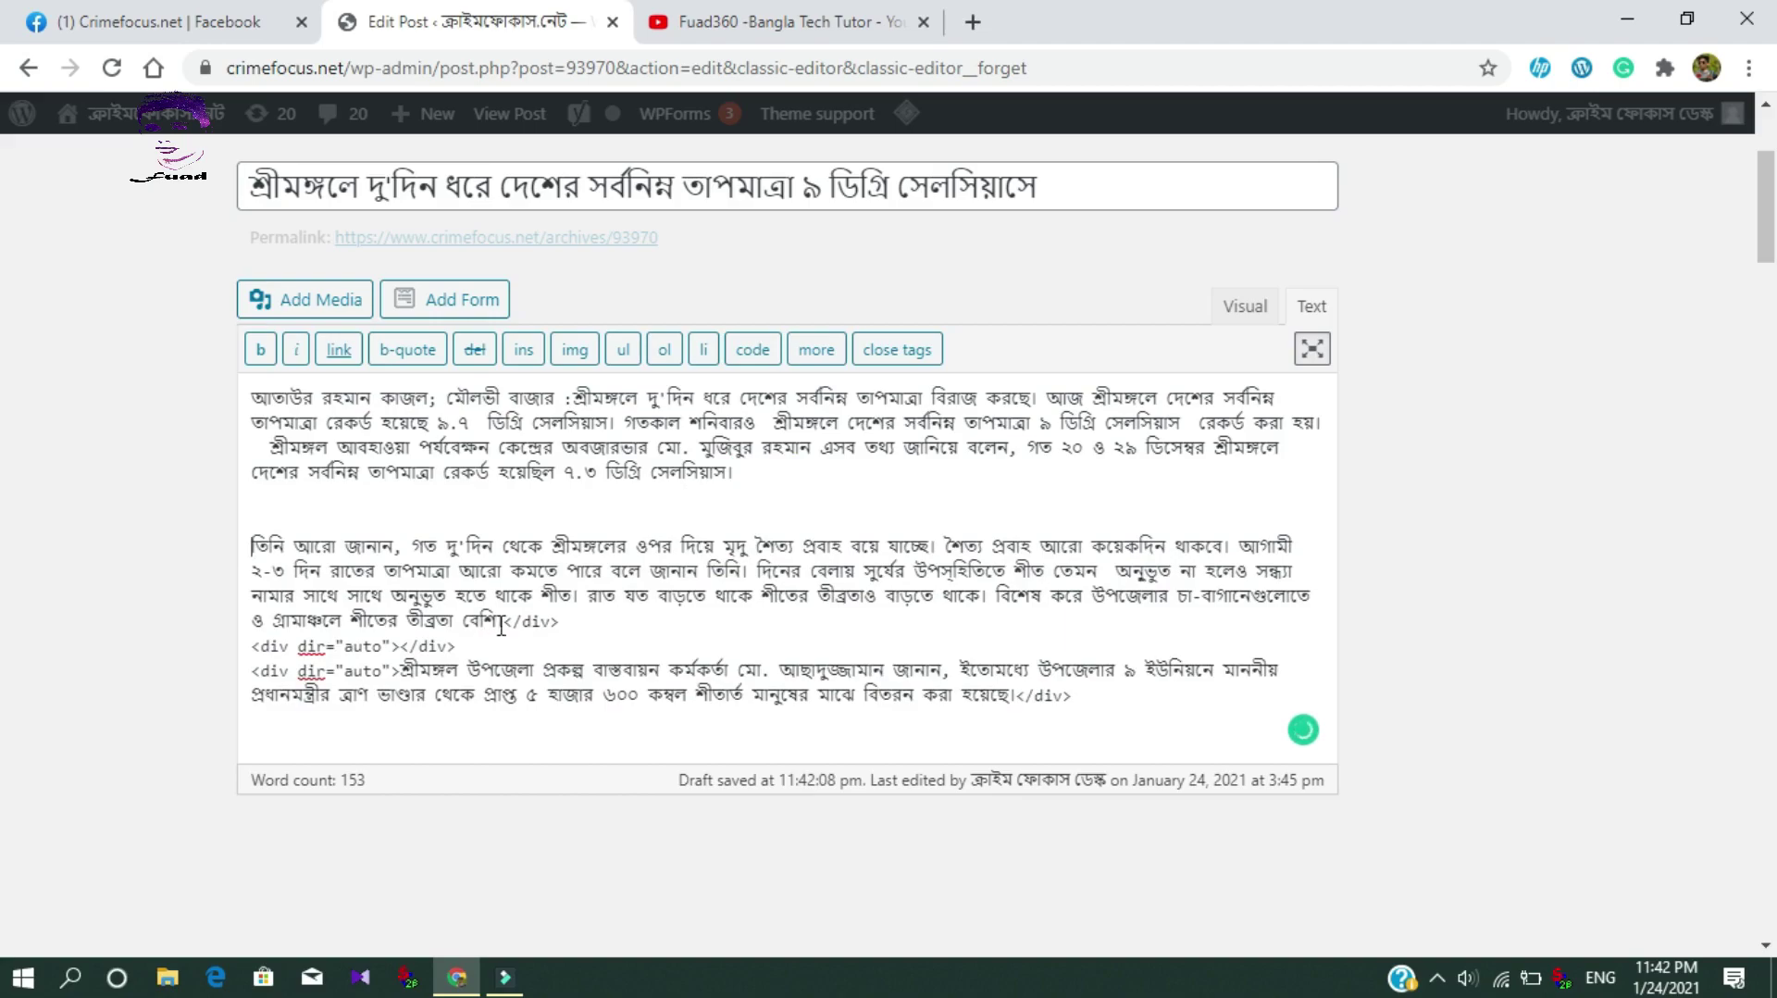
Replace the div tags between the second and third paragraphs with two blank lines and delete the closing </div> at the end
drag(506, 622, 404, 667)
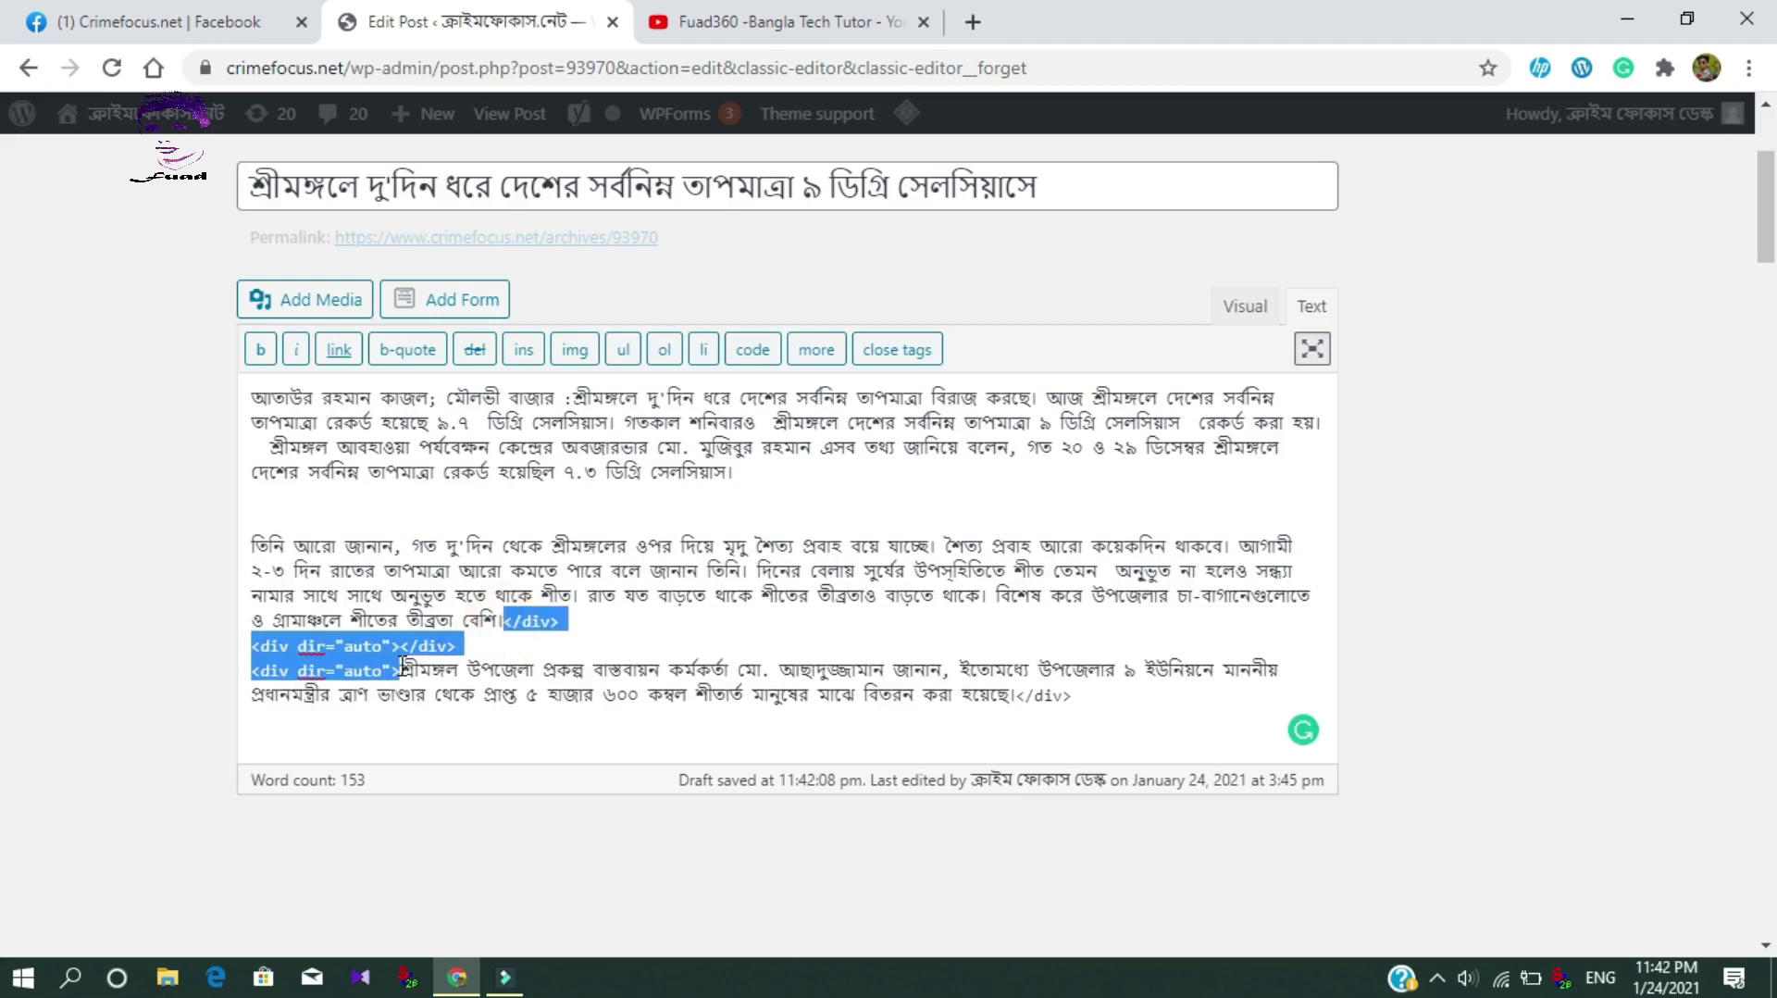
key(BackSpace)
key(Return)
key(Return)
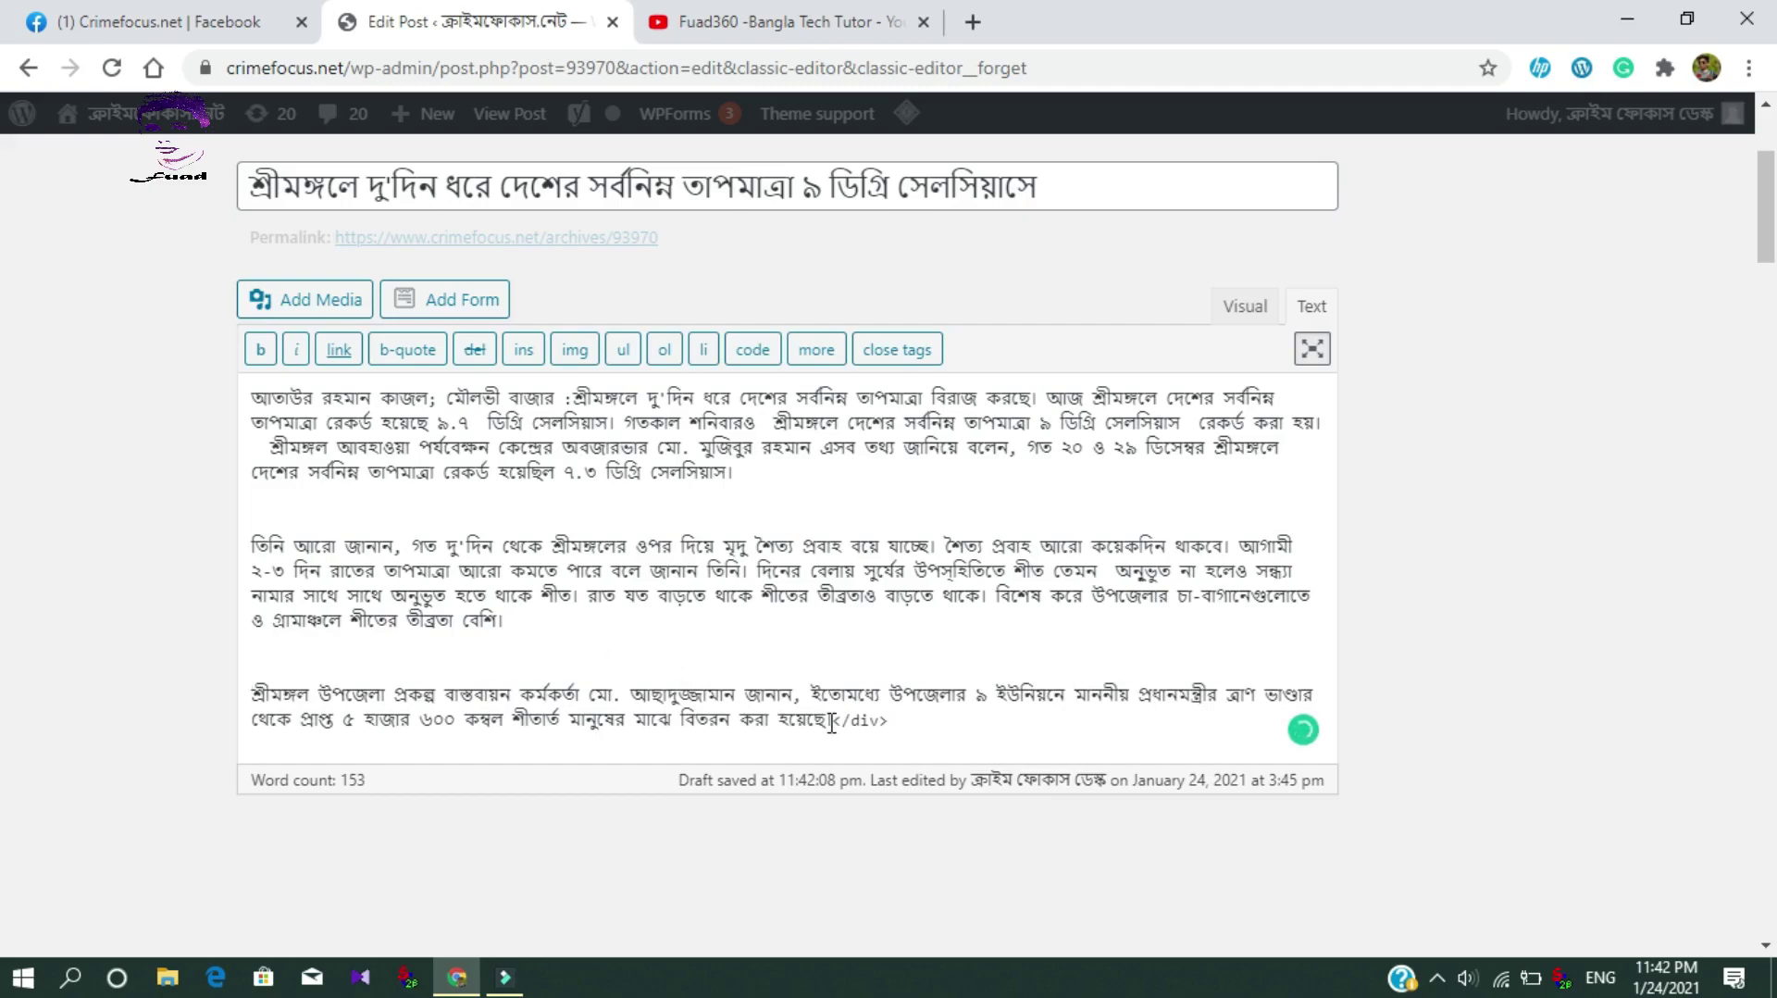
drag(834, 725, 894, 725)
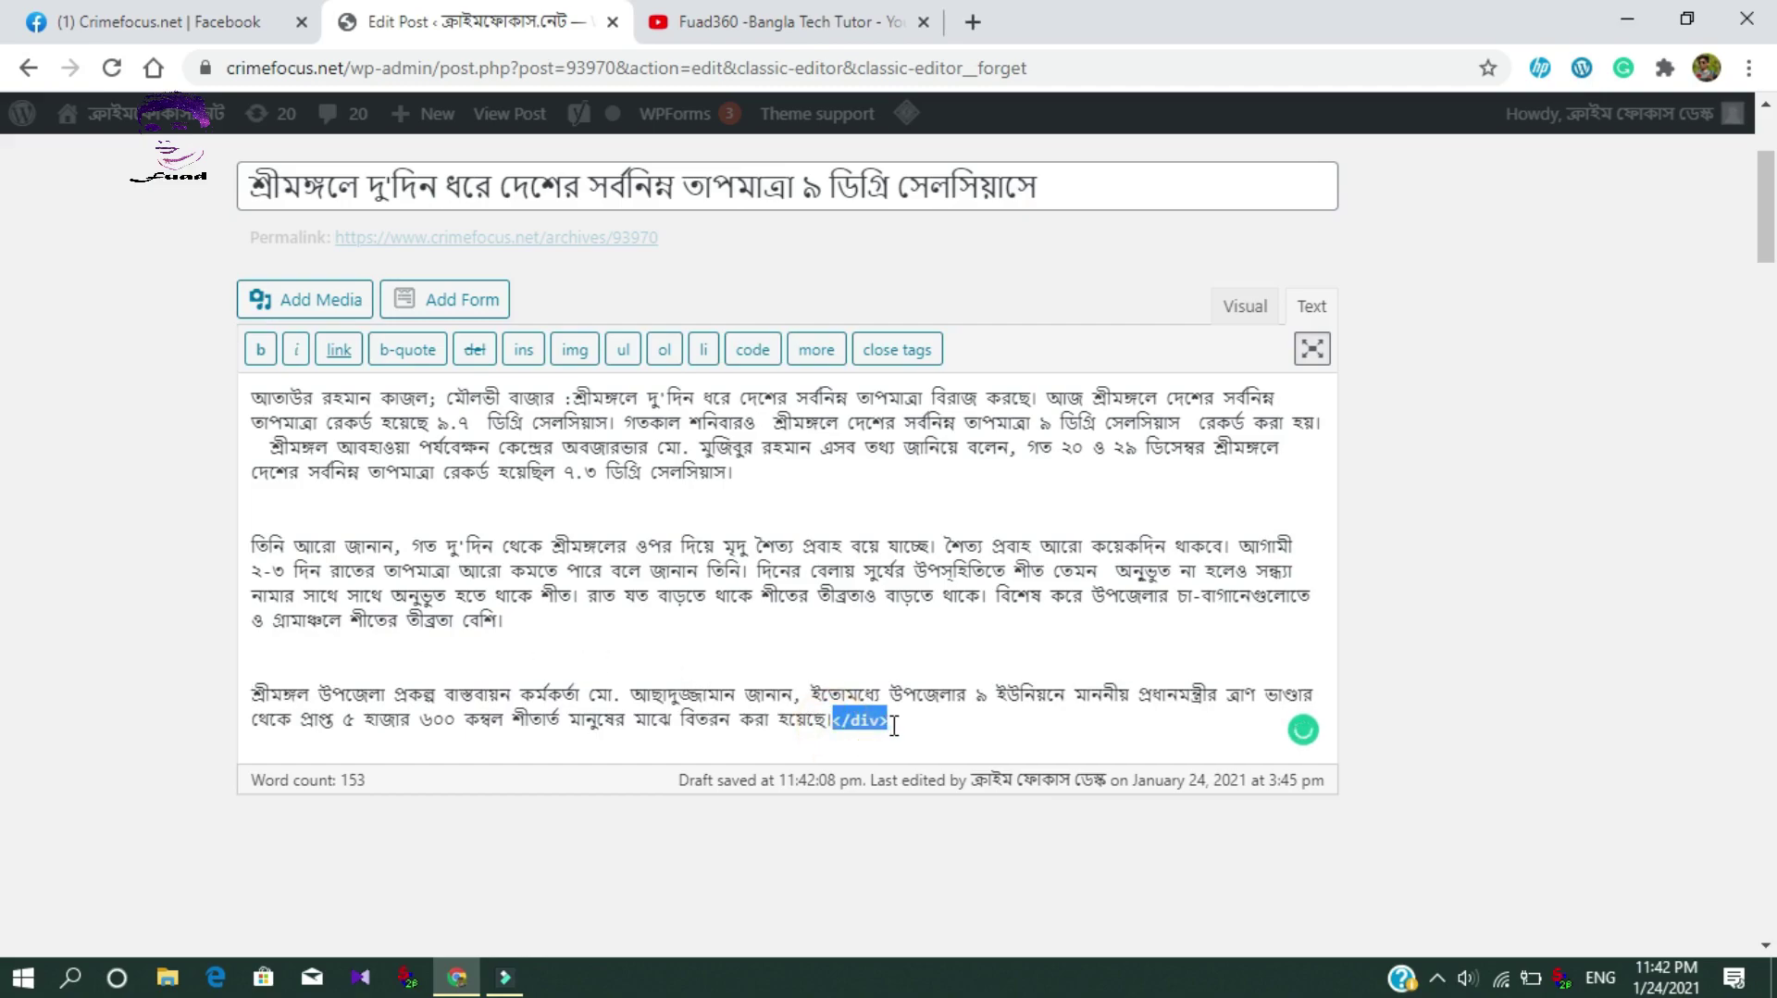
key(Delete)
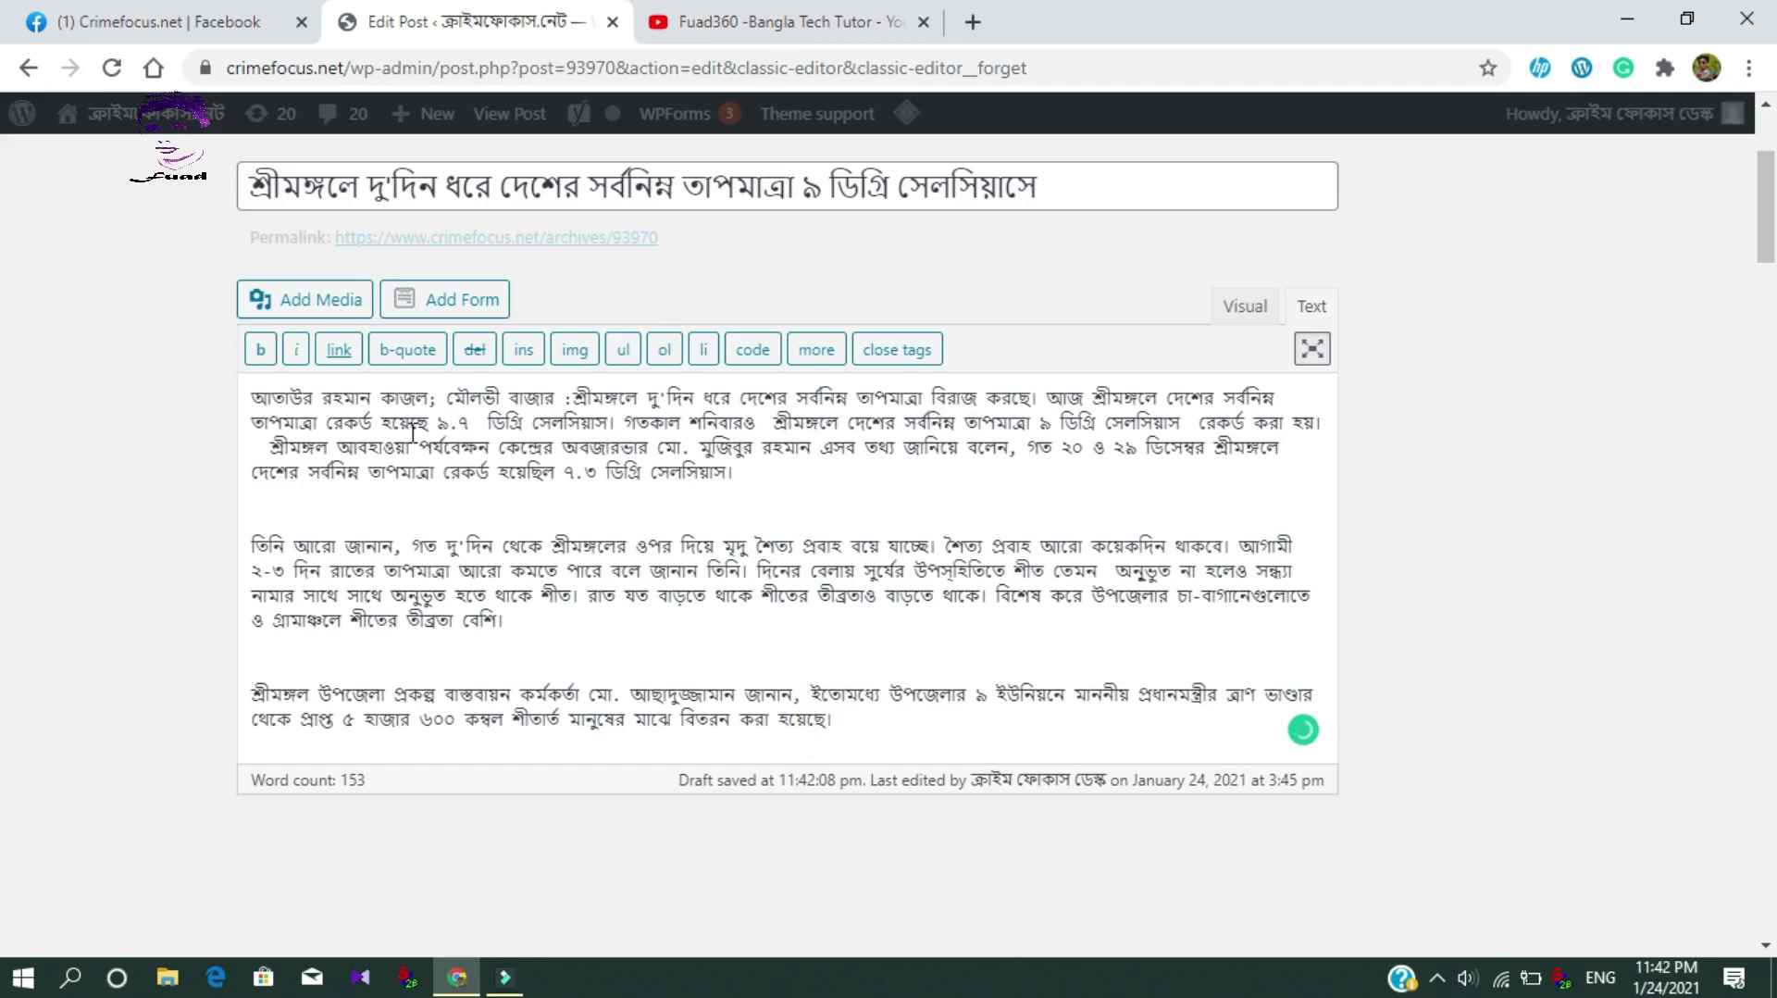
Split the first paragraph after "বিরাজ করছে।" and the second after "জানান তিনি।", separating the parts with two blank lines
click(1048, 398)
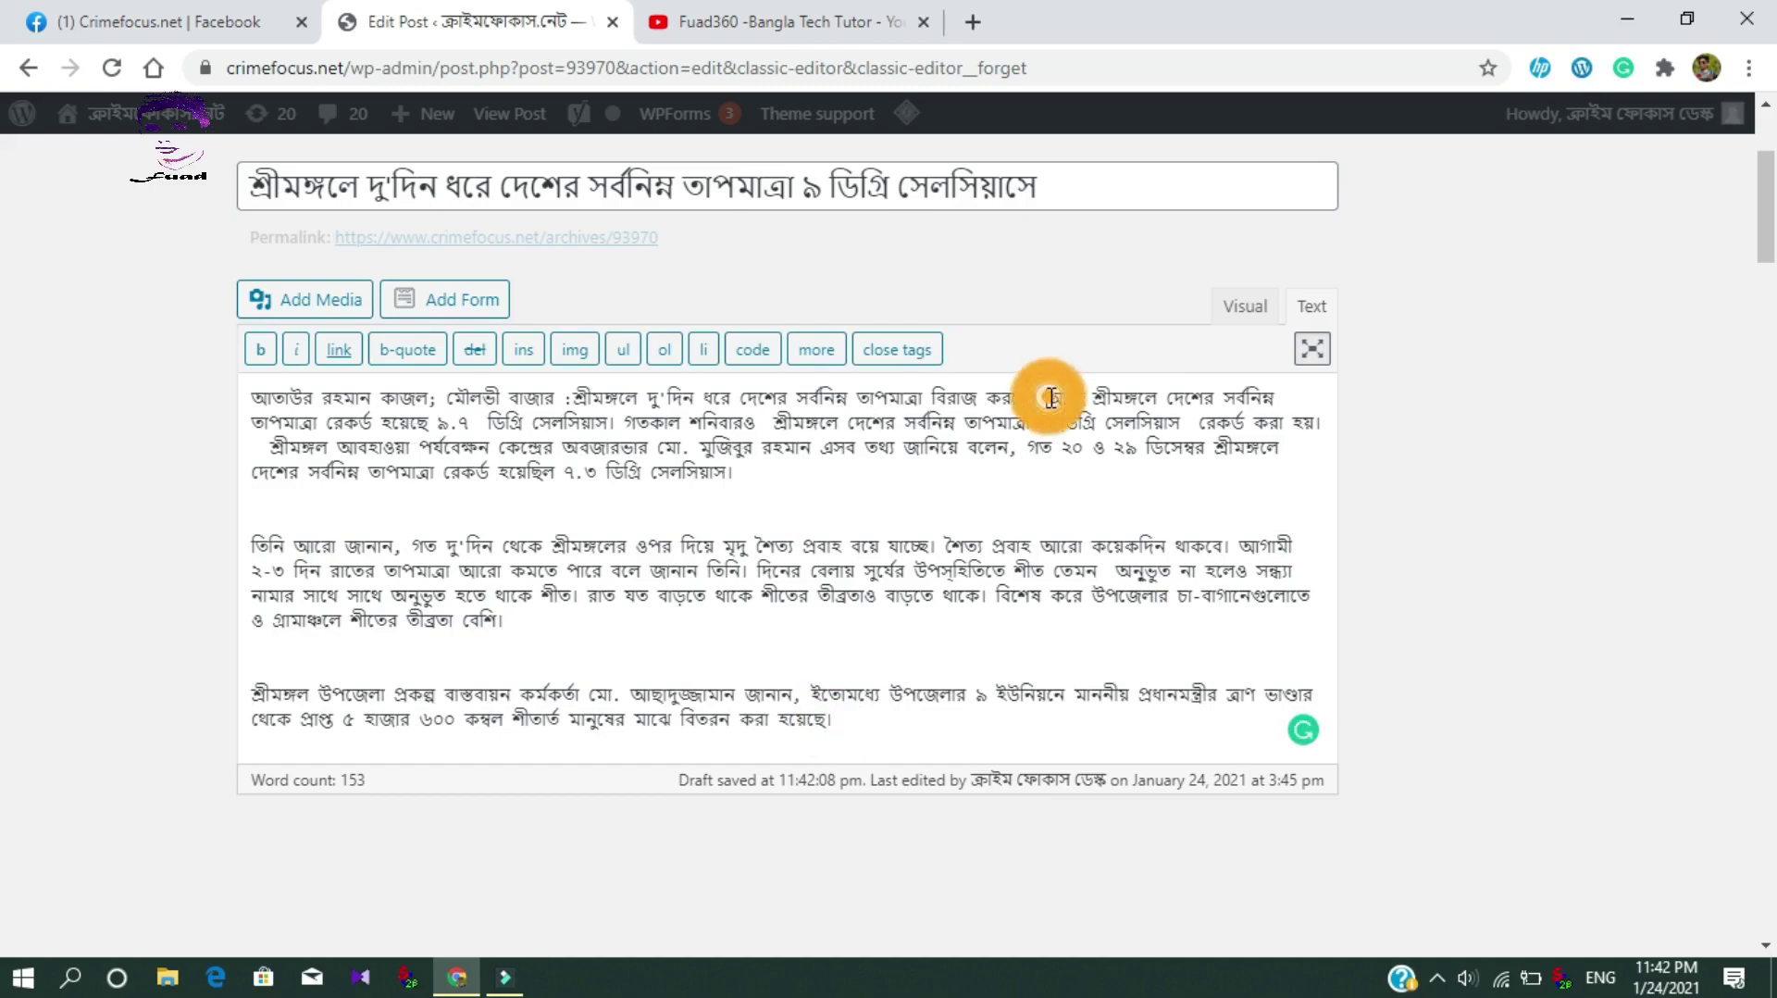
key(Return)
key(Return)
key(Return)
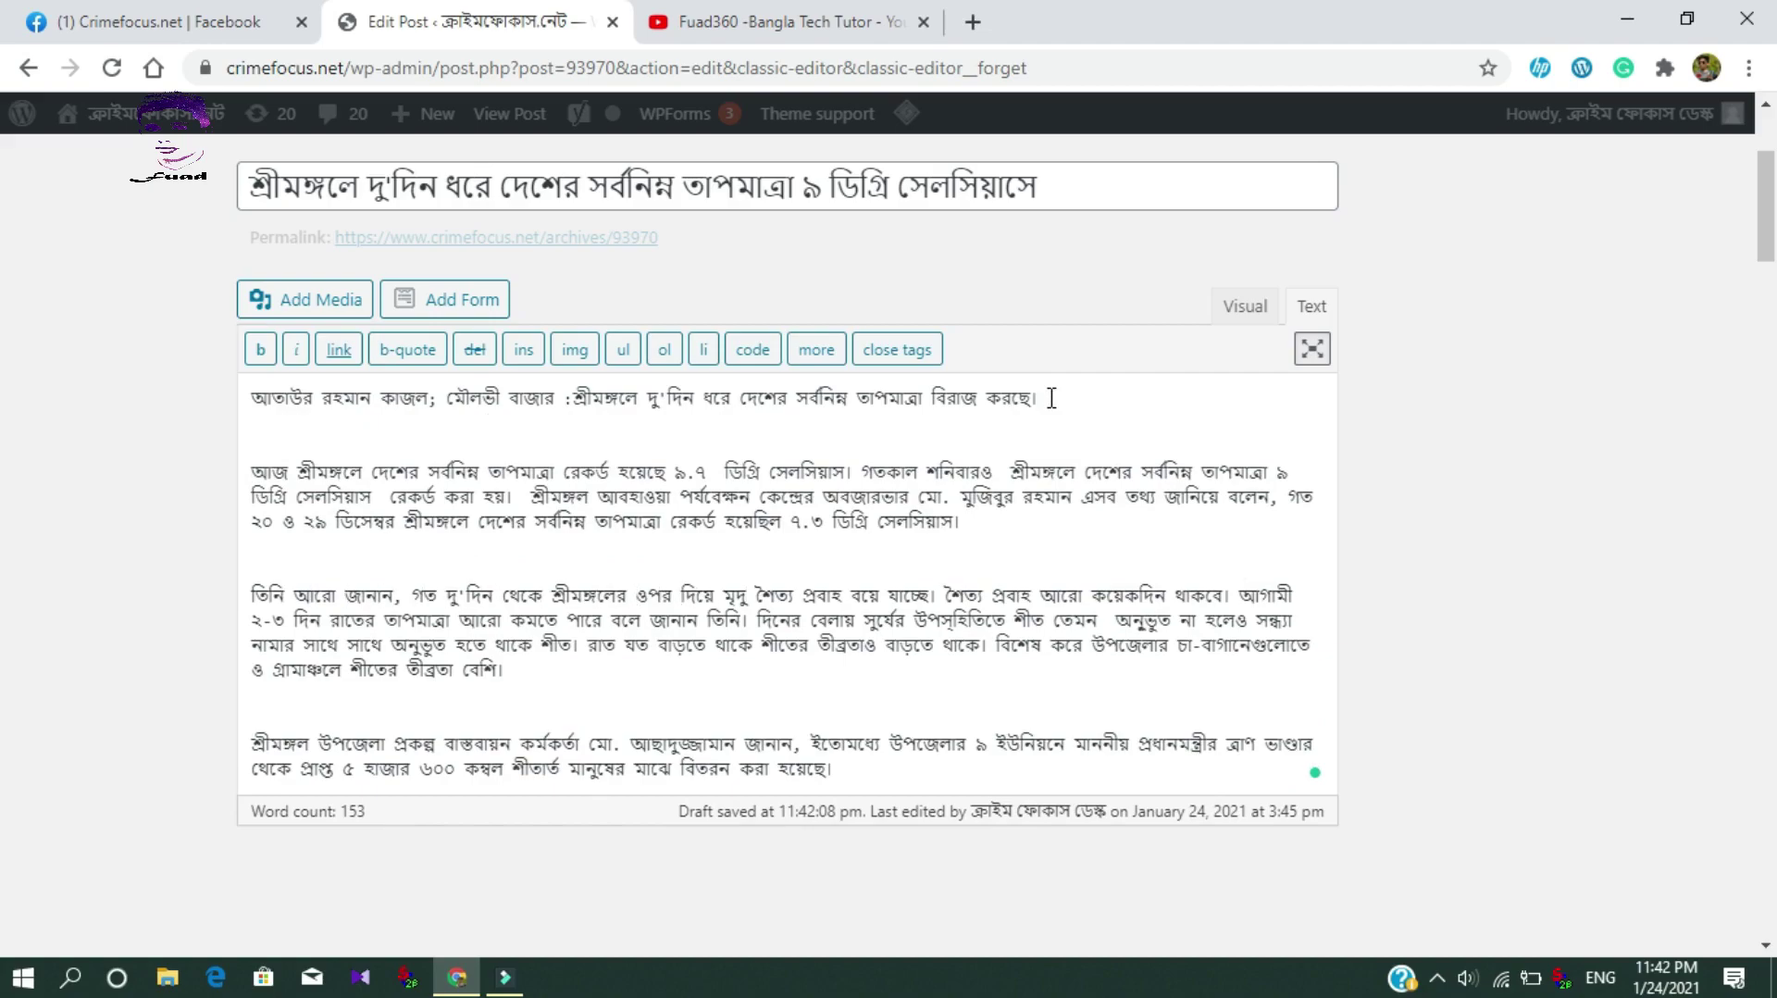
key(Return)
key(Return)
key(Return)
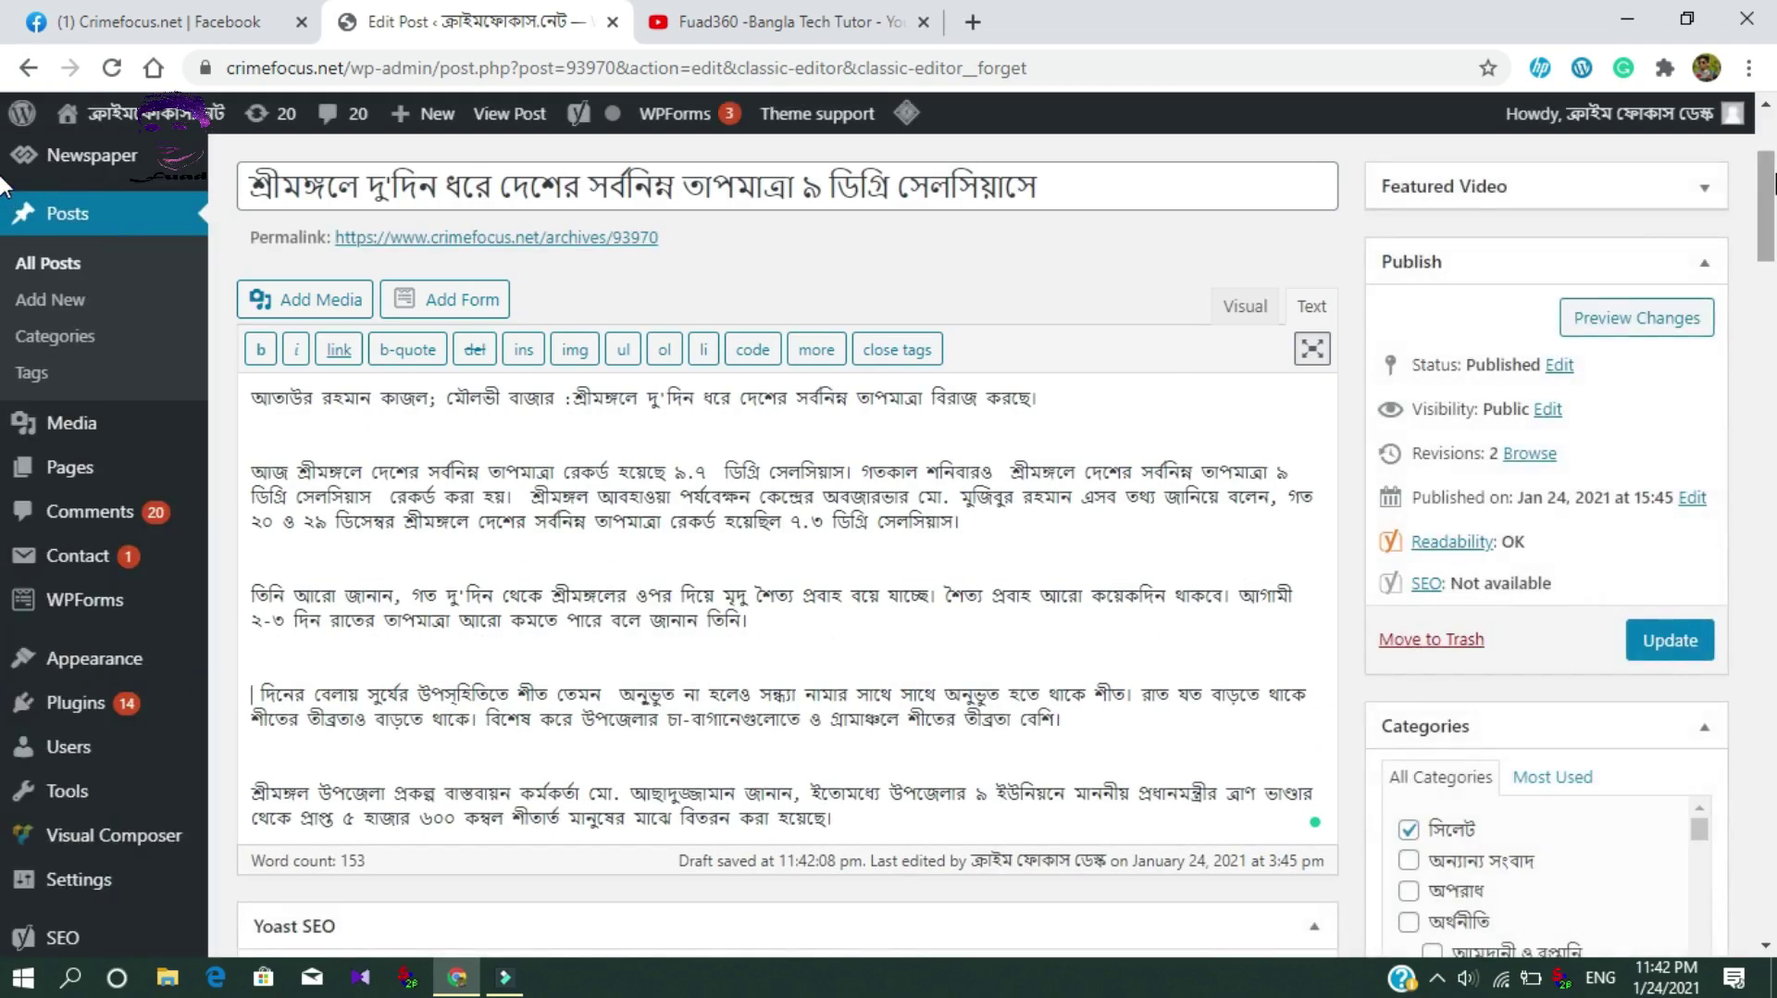
Review the cleaned post content and update the published post
scroll(3, 185, down, 2)
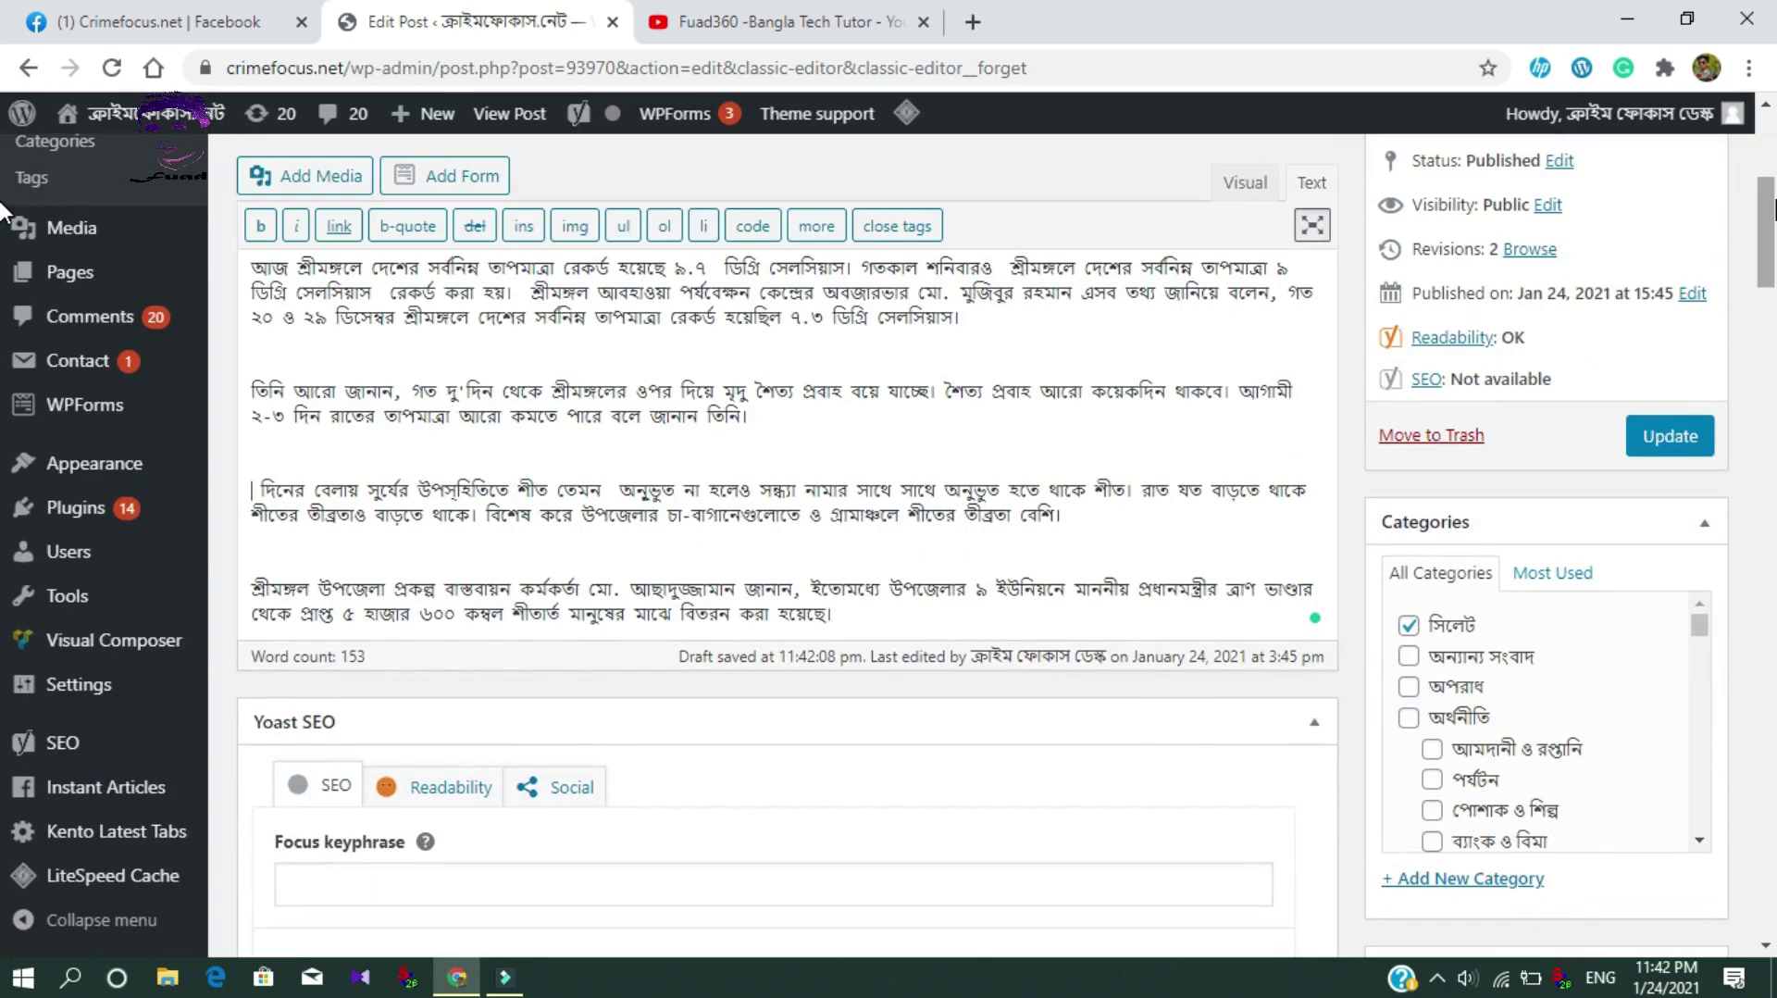
scroll(3, 209, up, 3)
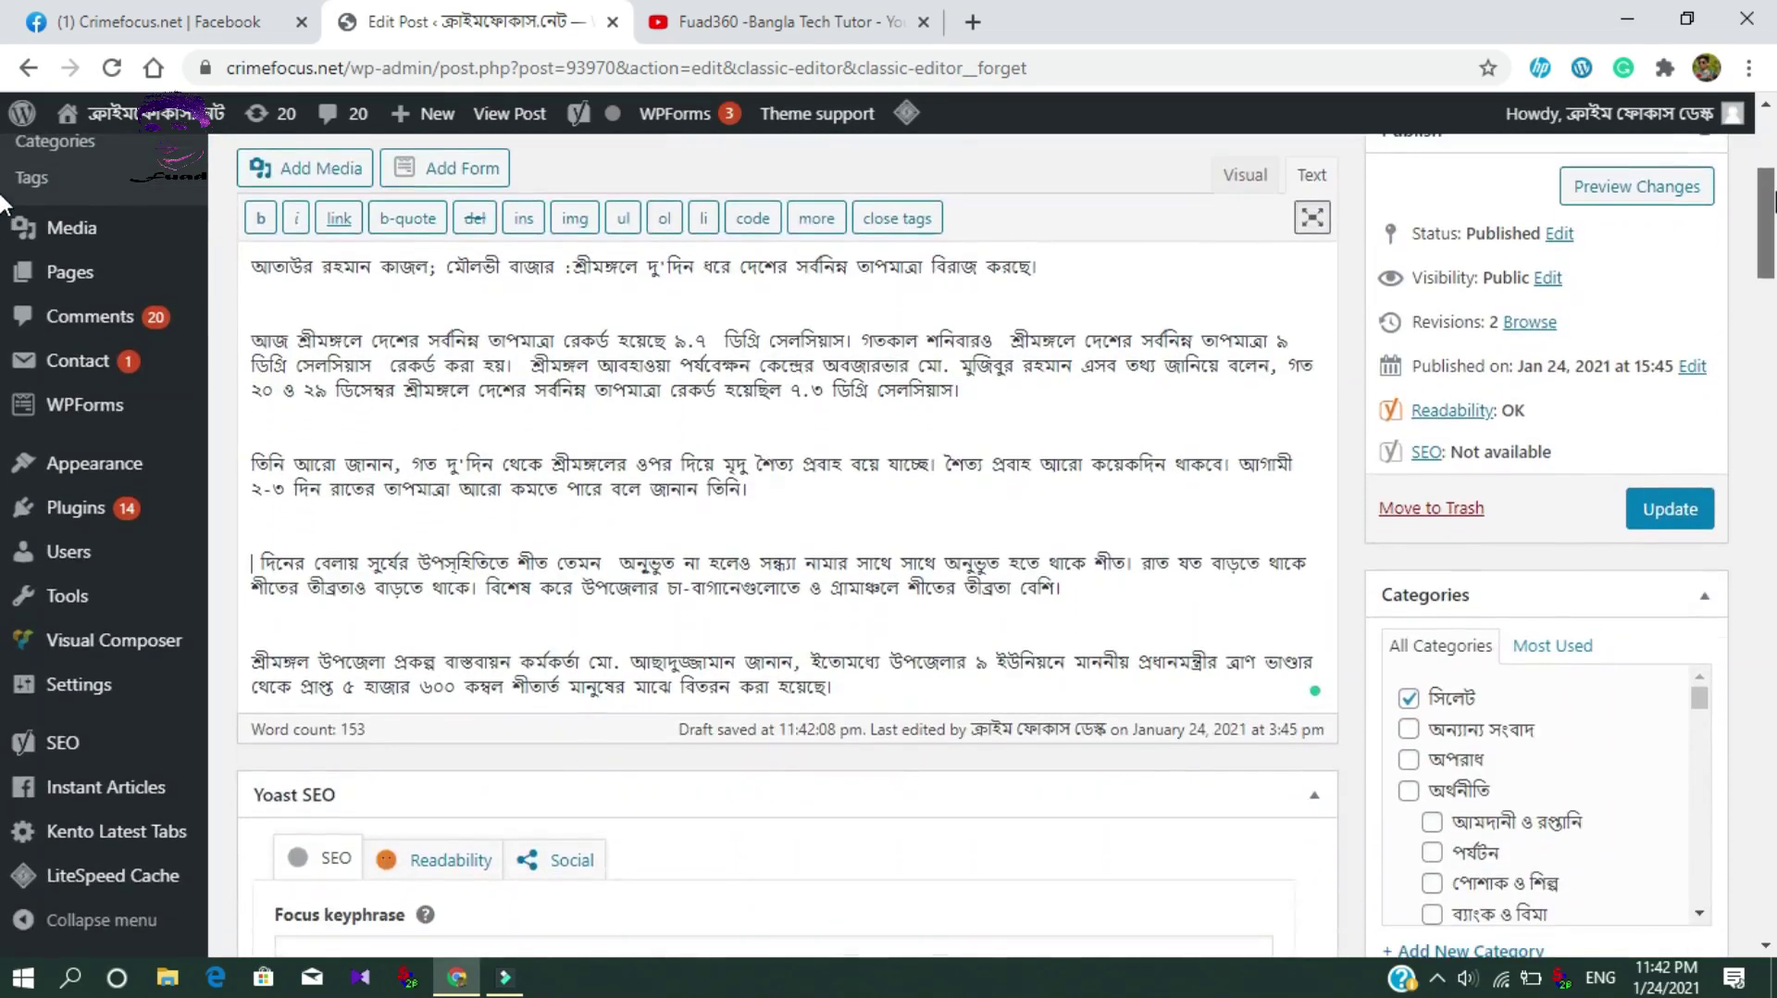
scroll(3, 204, down, 5)
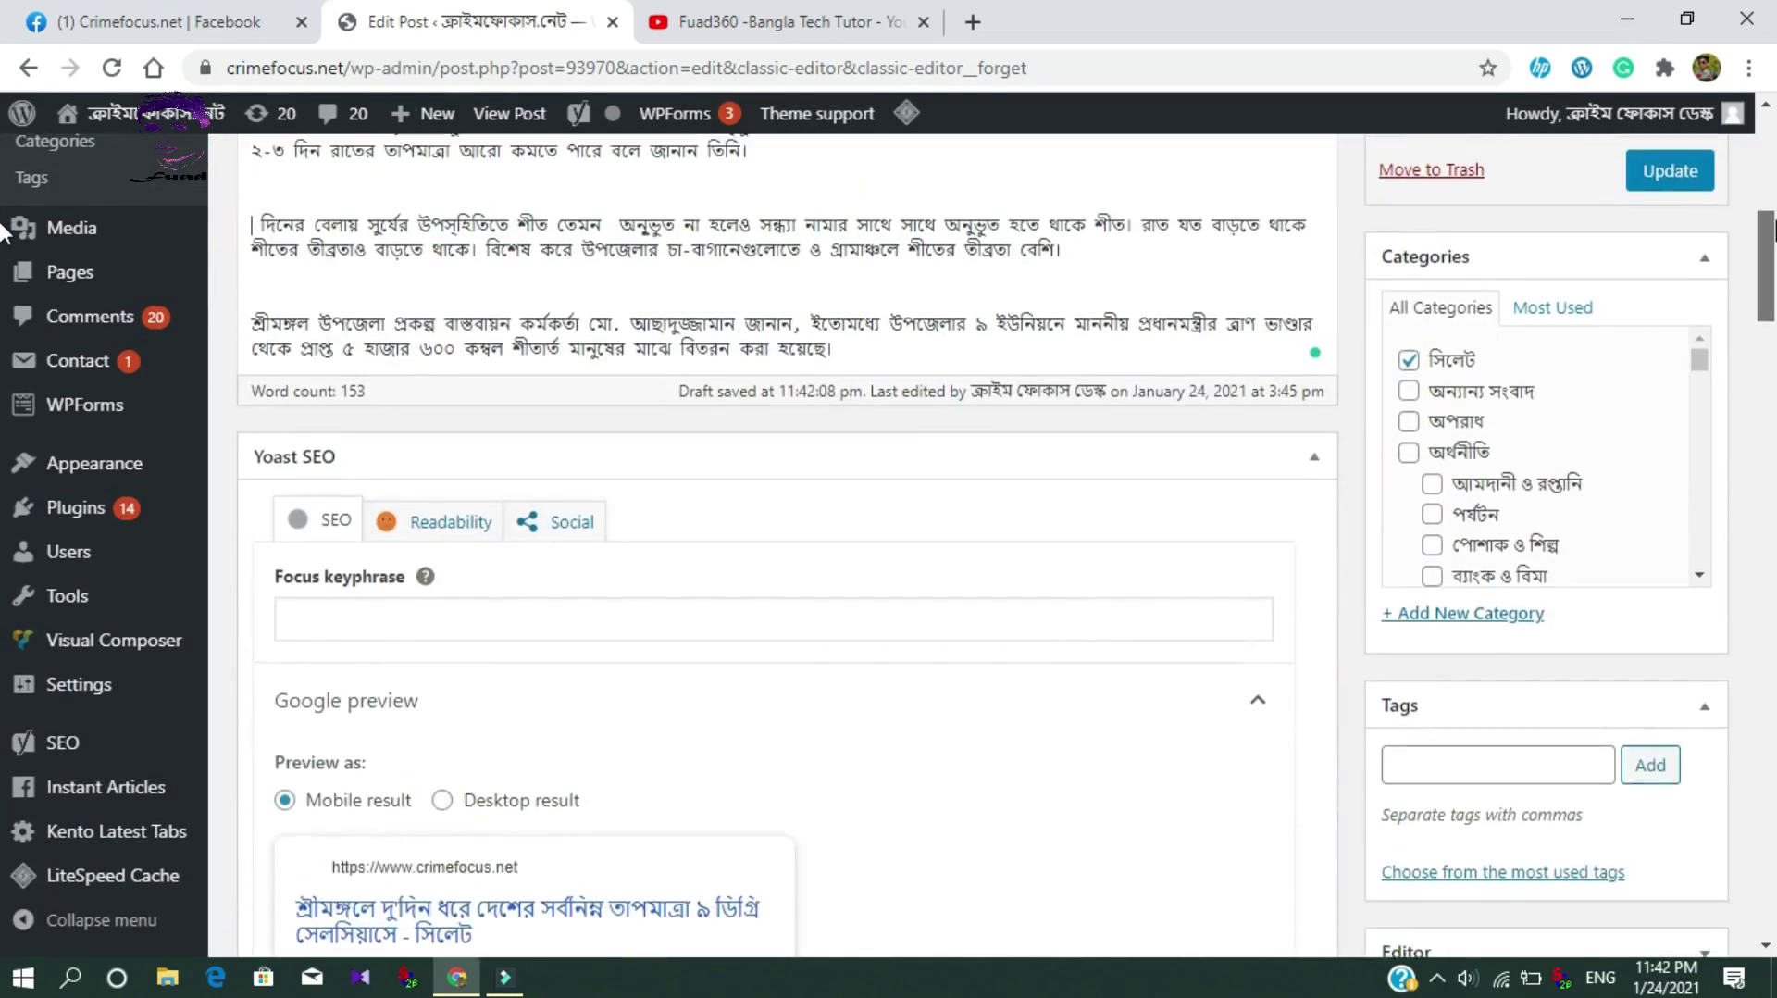
scroll(1768, 195, up, 8)
scroll(1768, 195, down, 1)
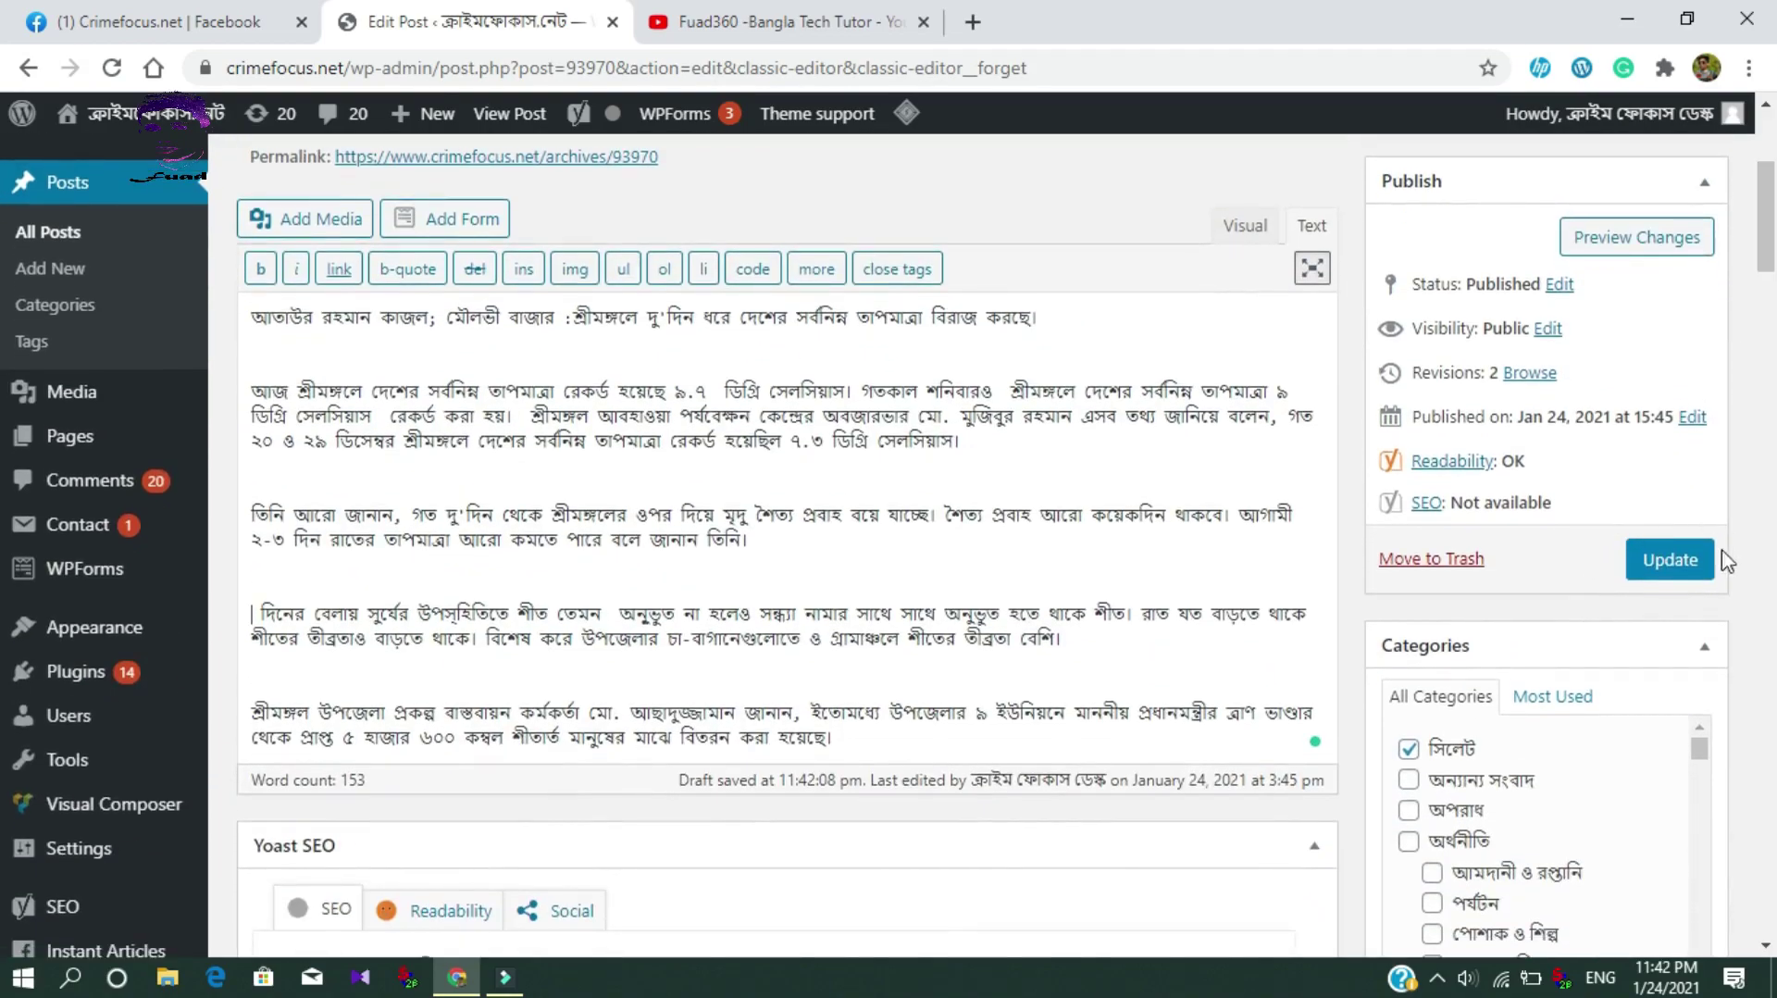
click(1669, 567)
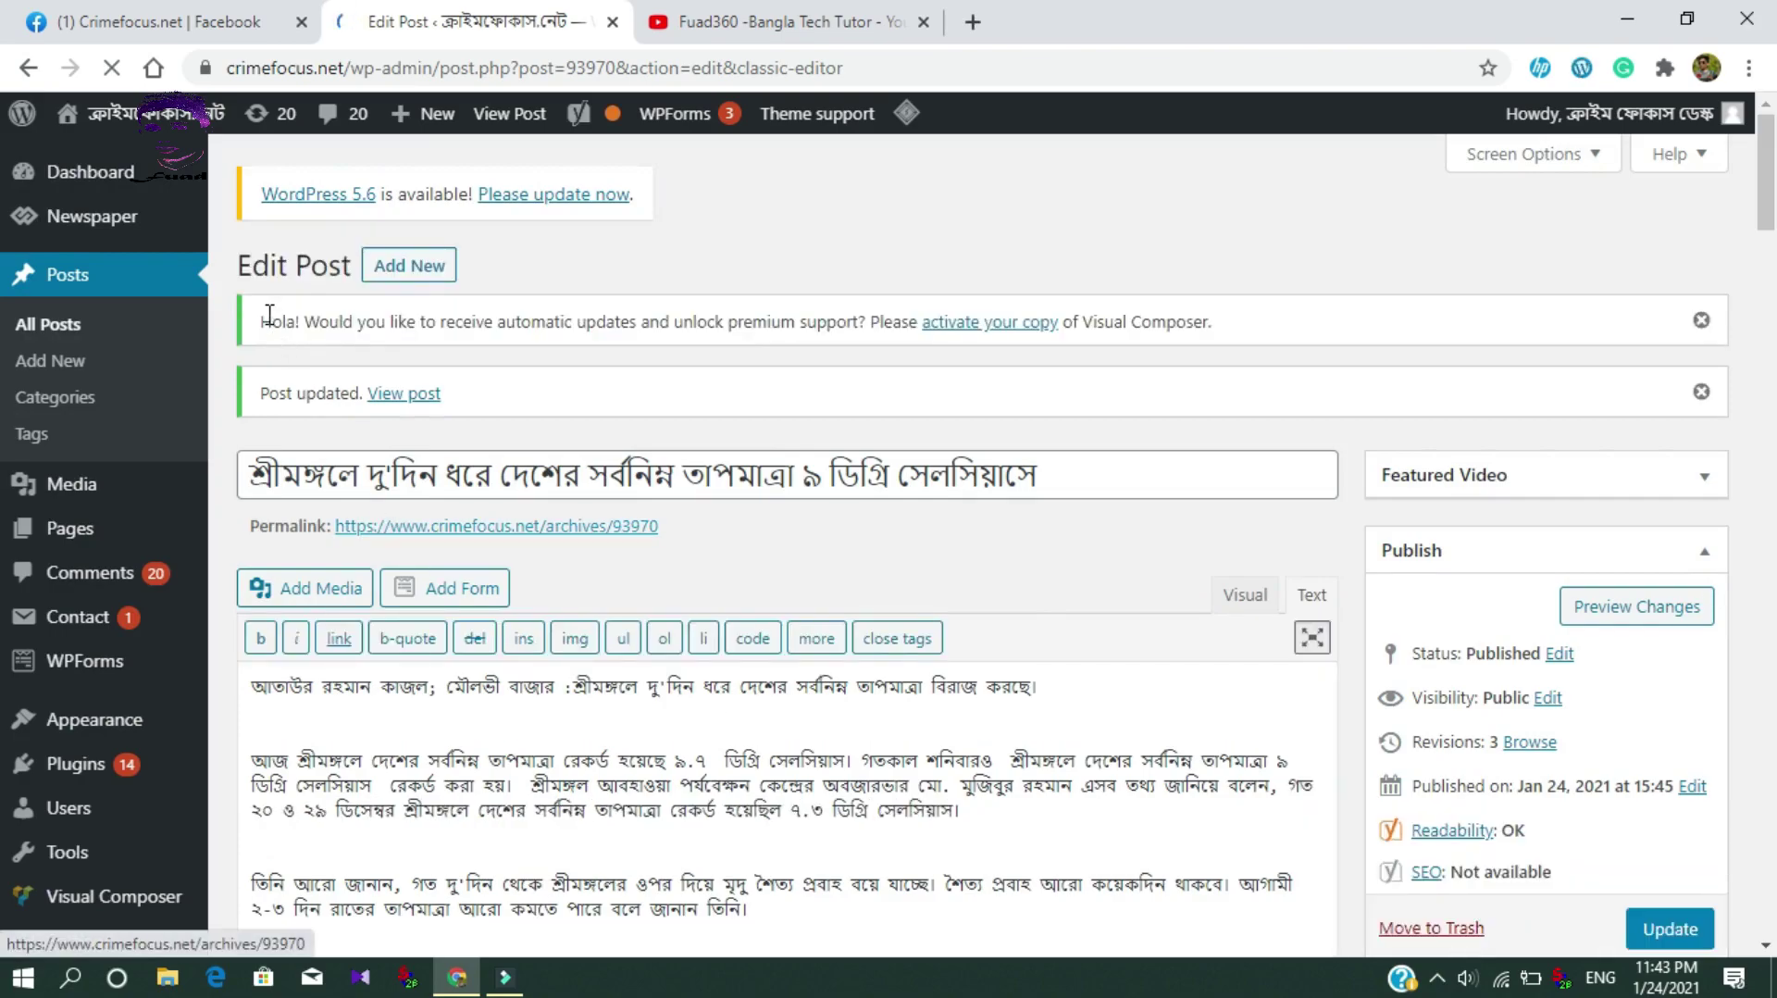
Switch back to Facebook, close the article's source view and reload the Publishing Tools page
click(171, 20)
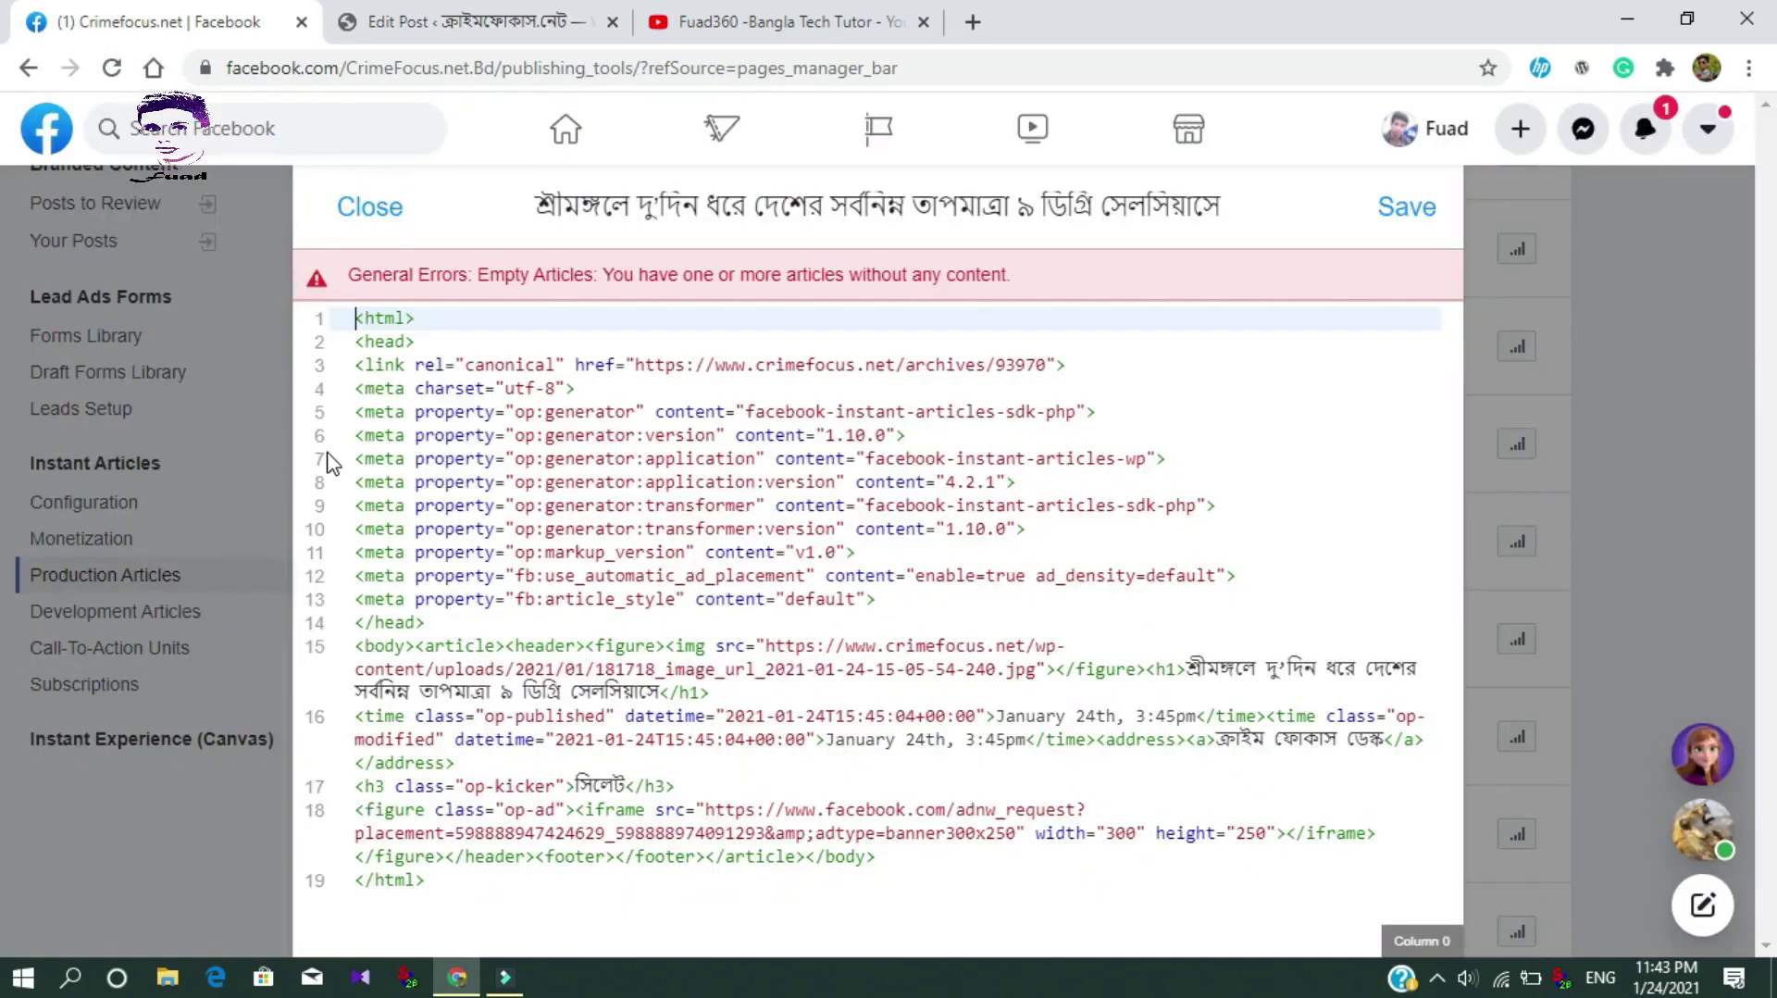
click(369, 209)
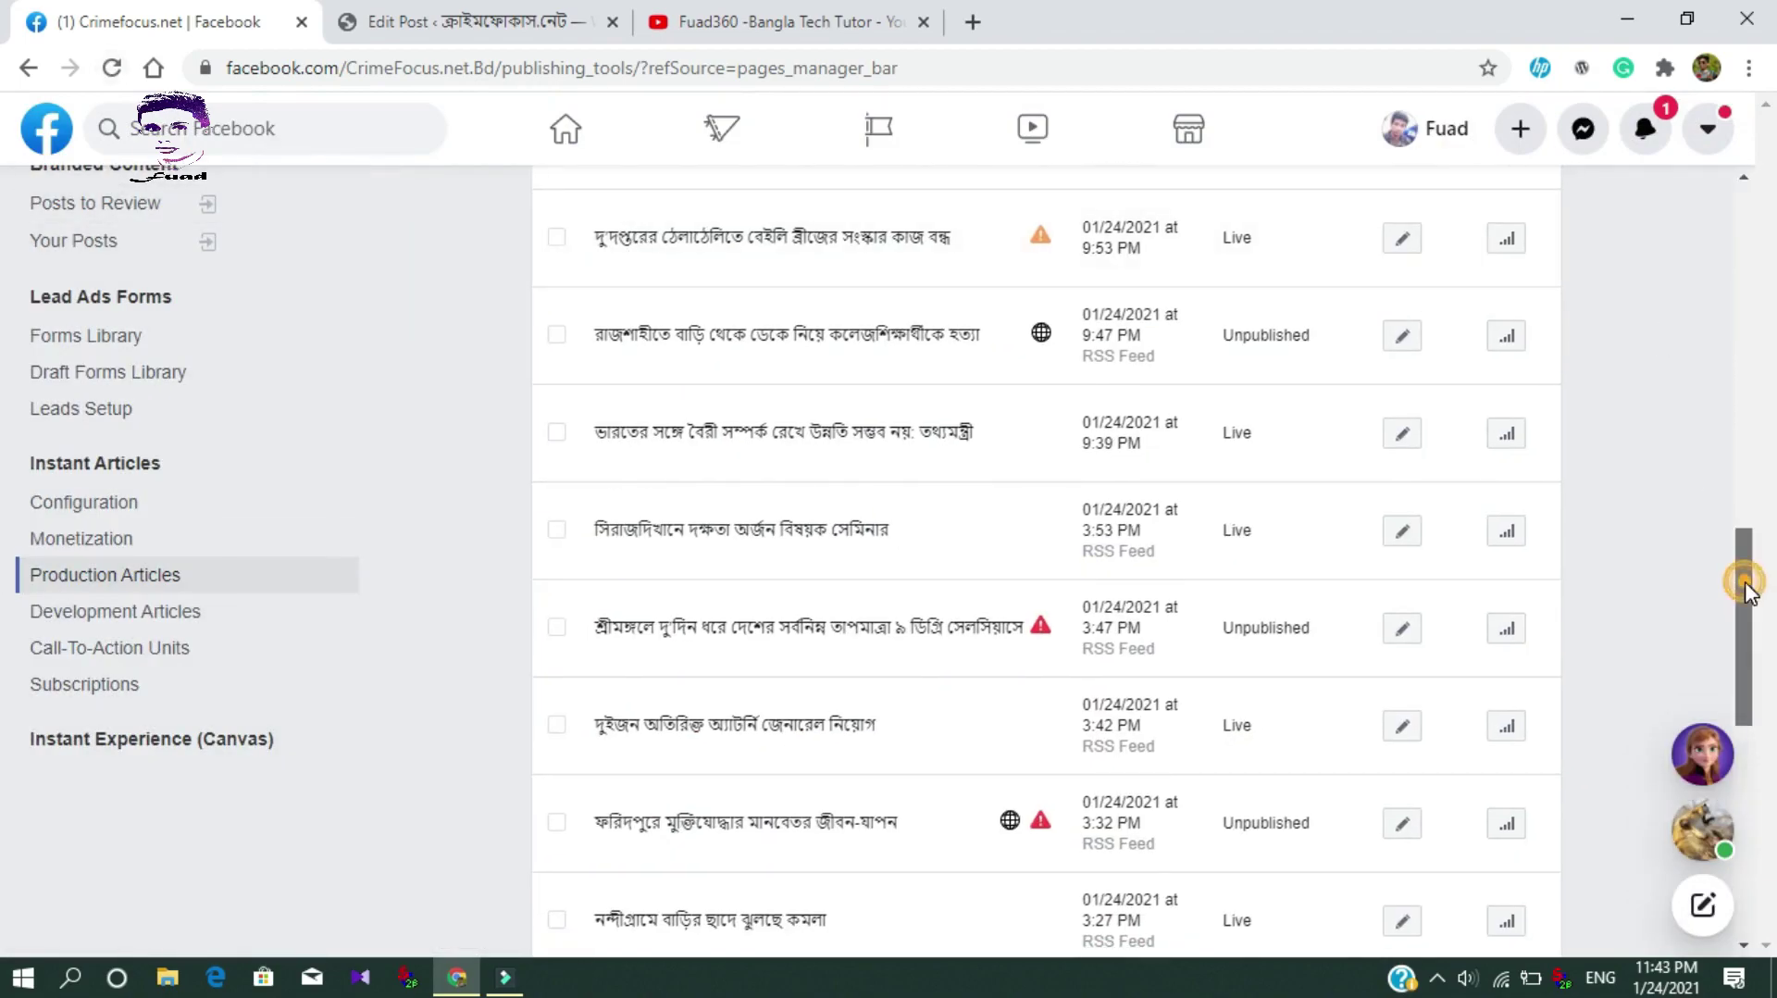
drag(1749, 575, 1678, 456)
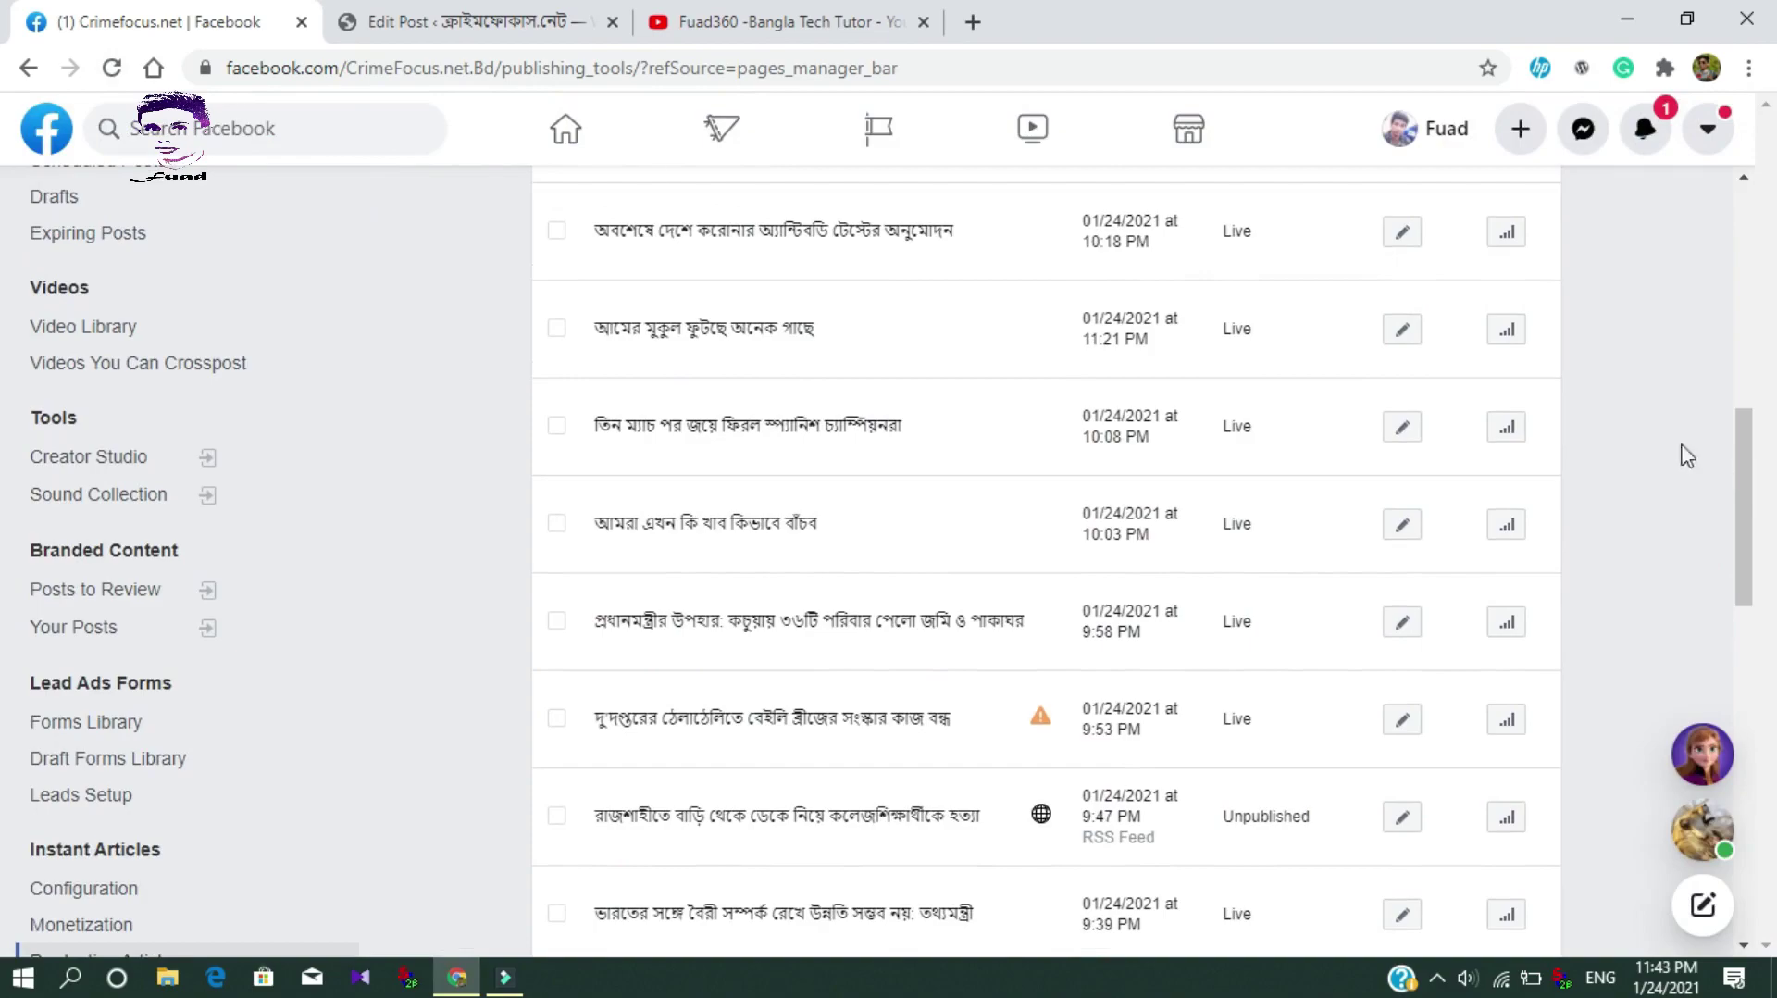
click(111, 68)
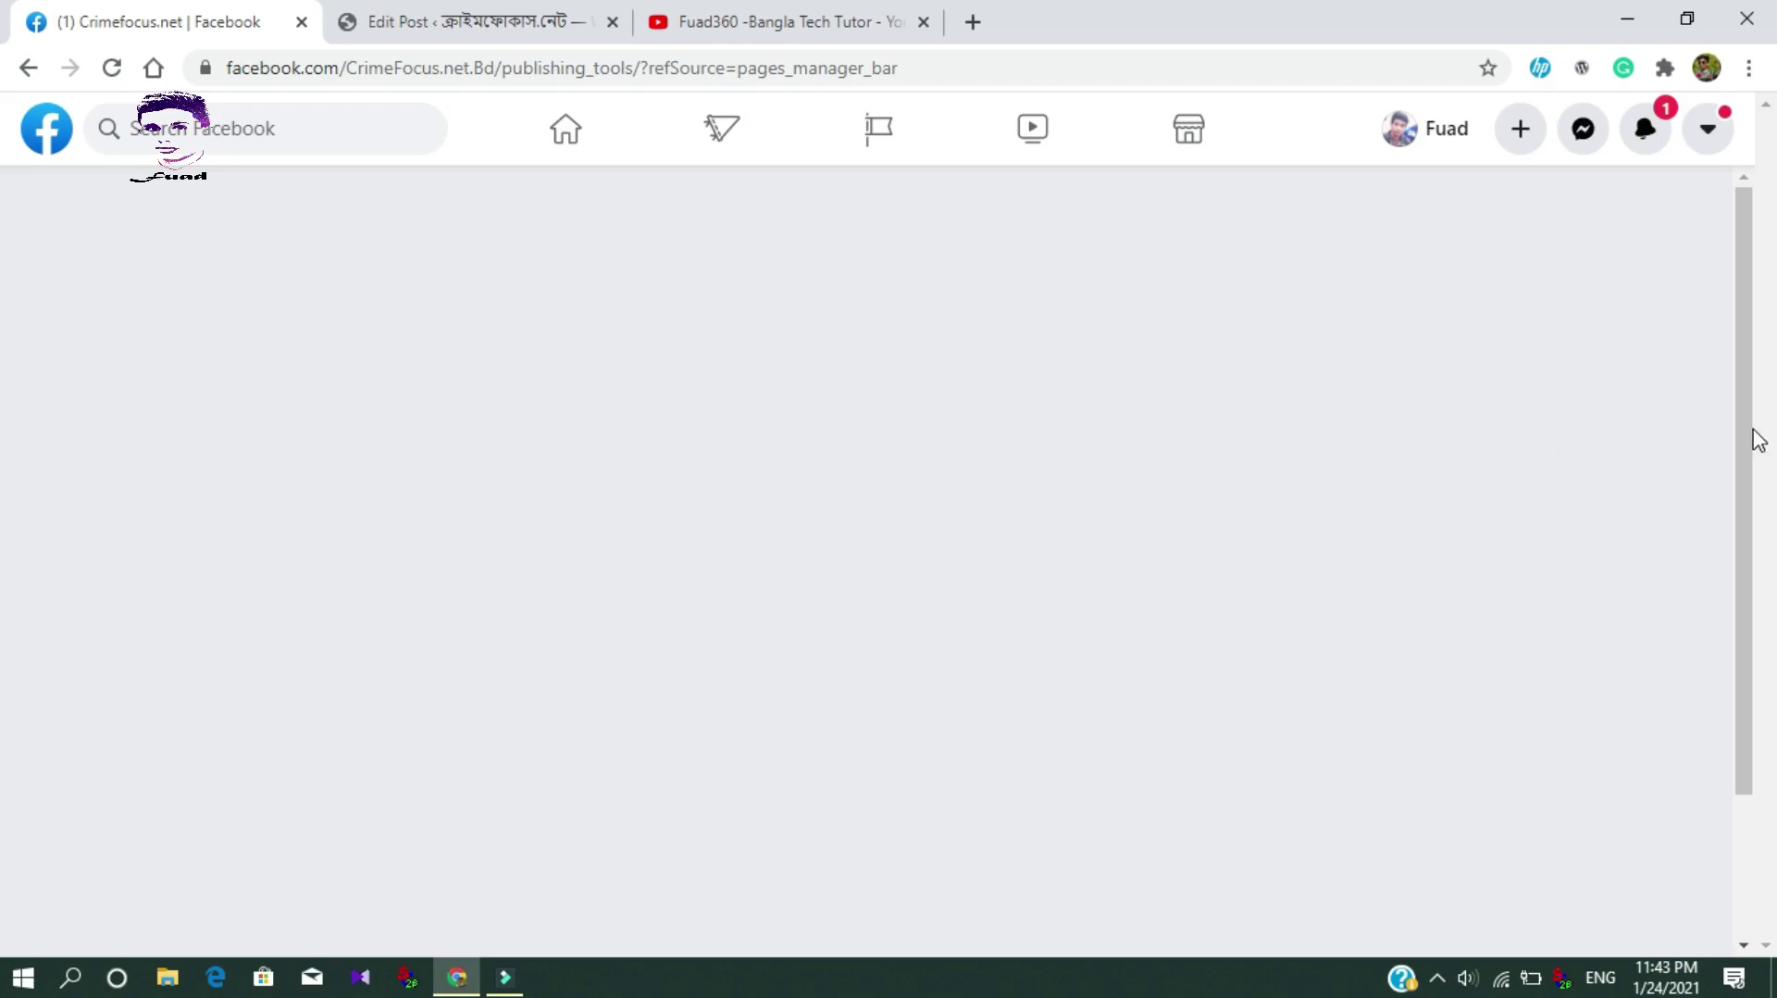
Open the Production Articles list and check the status of the corrected Sreemangal temperature article
drag(1745, 403, 1762, 738)
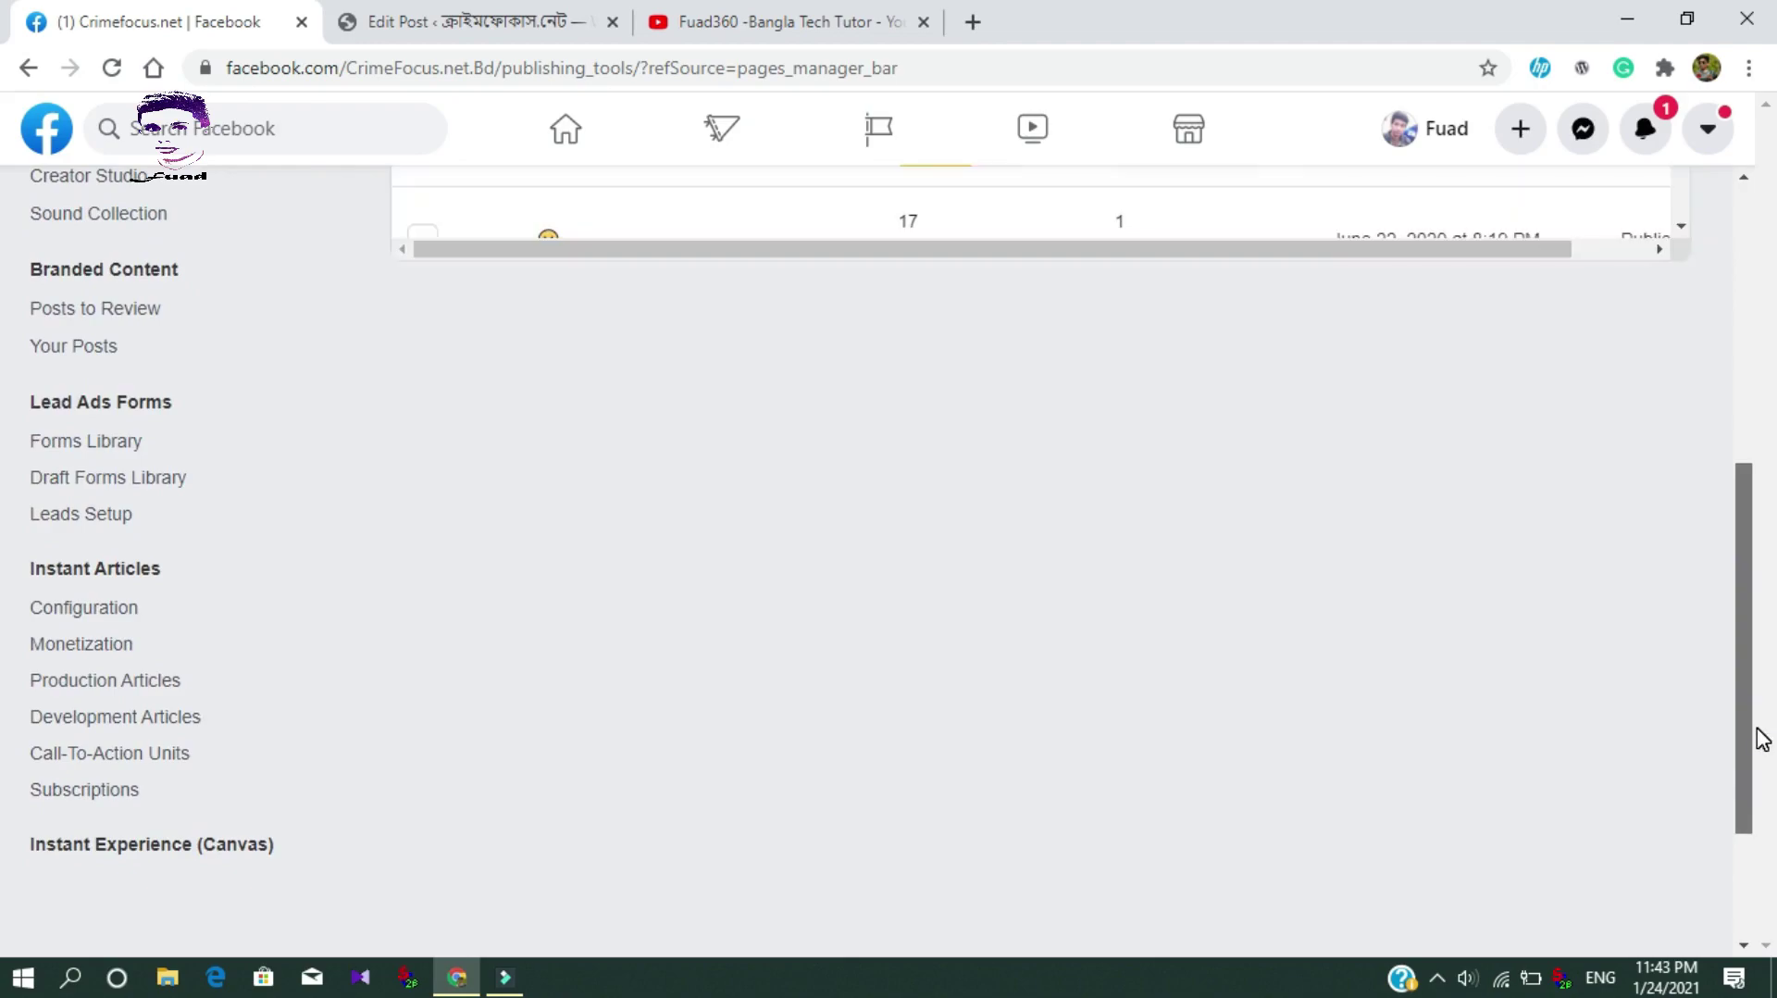
click(67, 687)
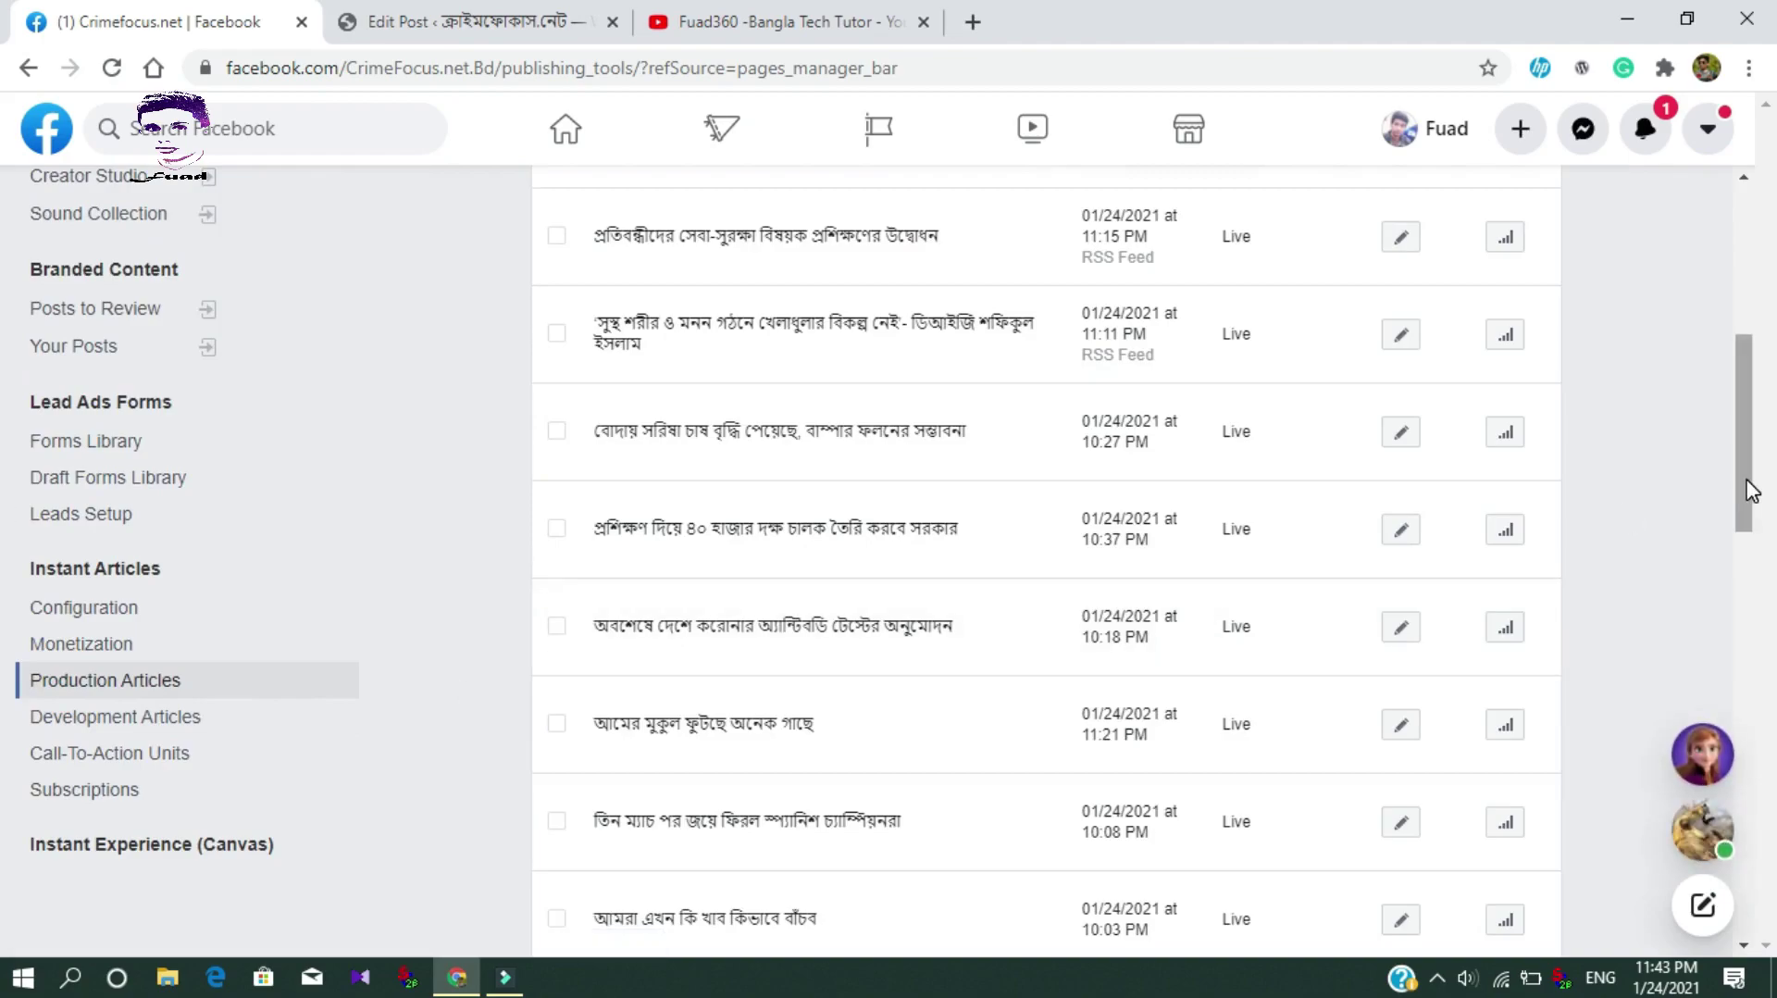
drag(1750, 490, 1729, 671)
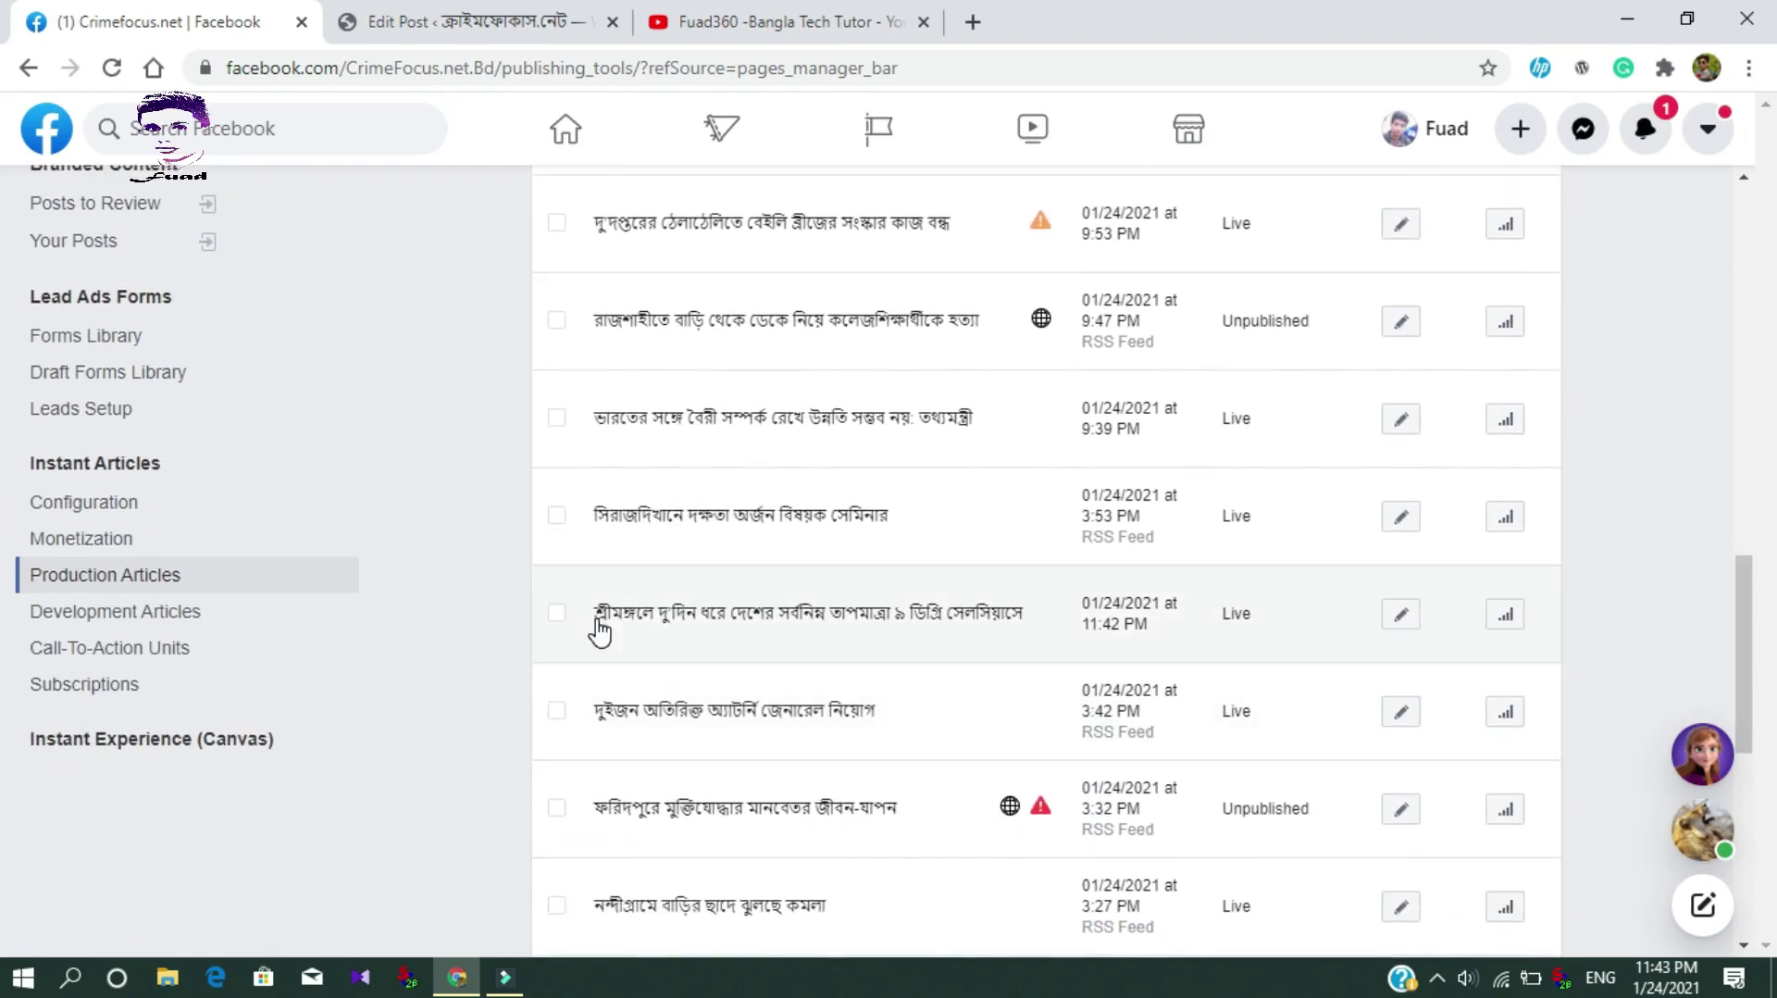